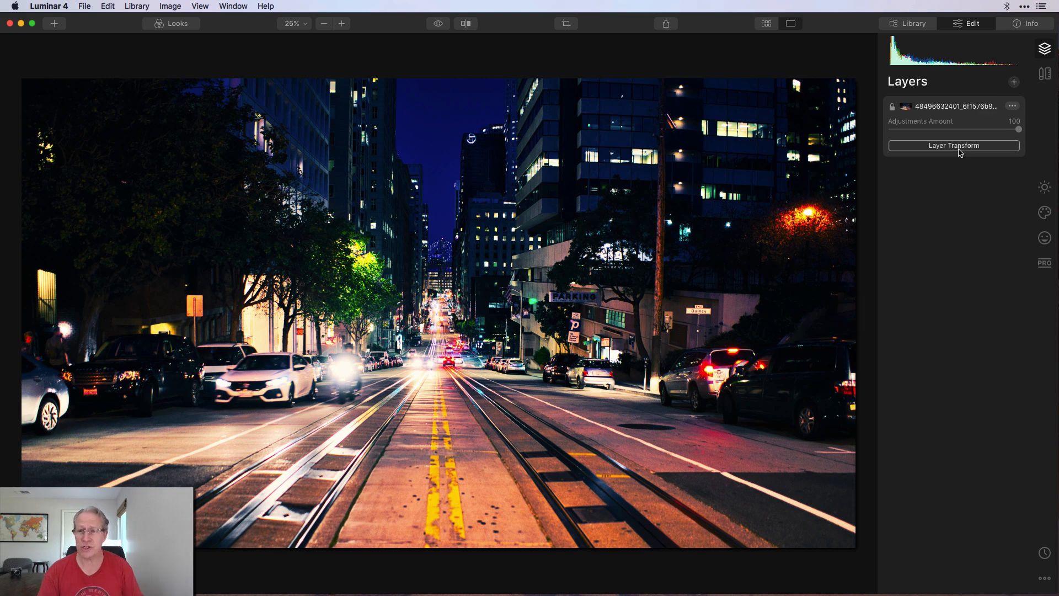
{"action": "left_click", "coordinate": [1014, 81]}
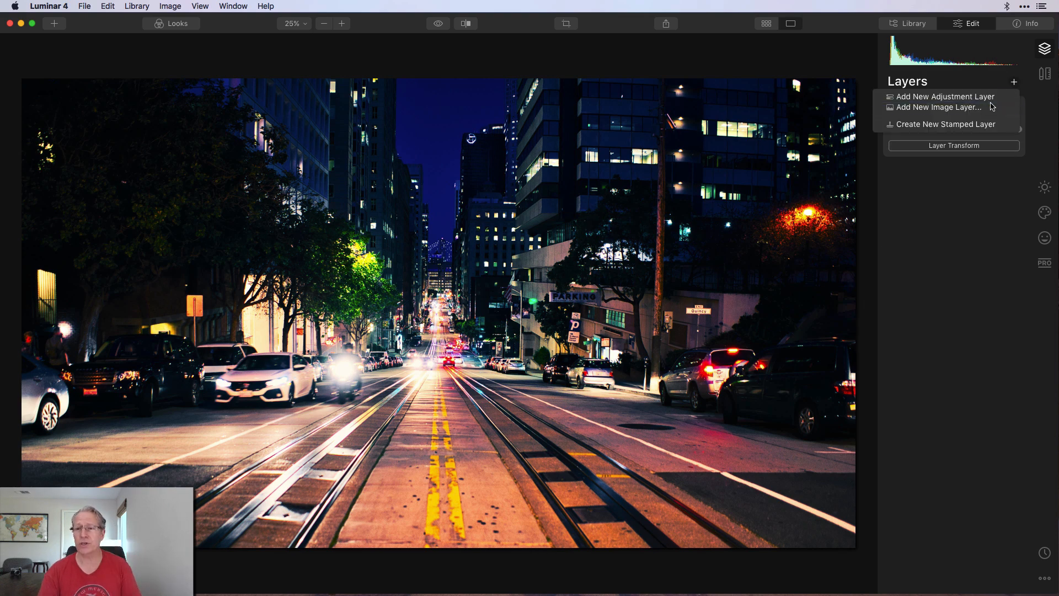
{"action": "left_click", "coordinate": [939, 107]}
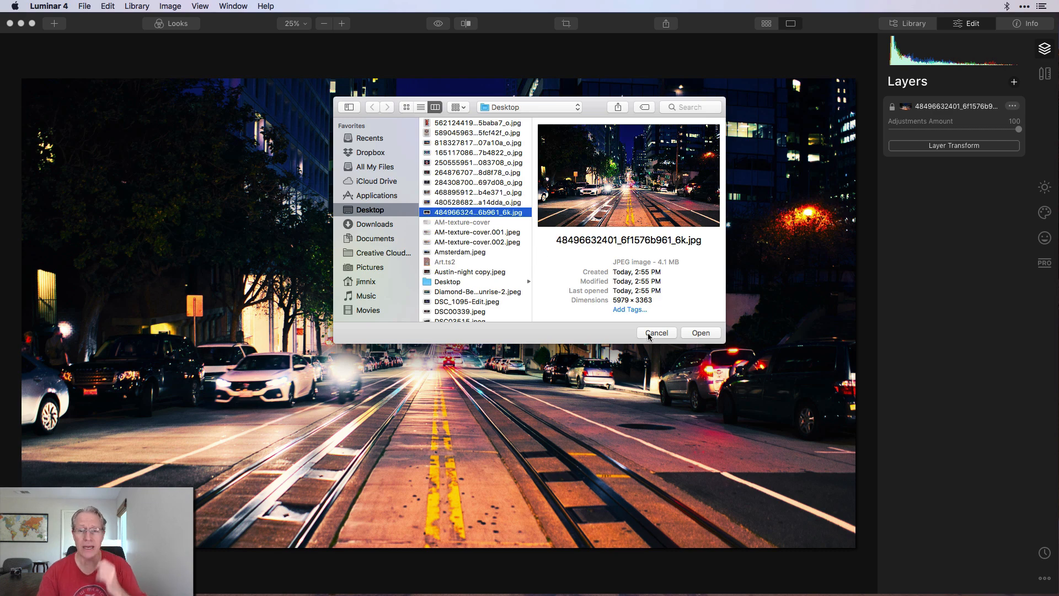
{"action": "left_click", "coordinate": [704, 332]}
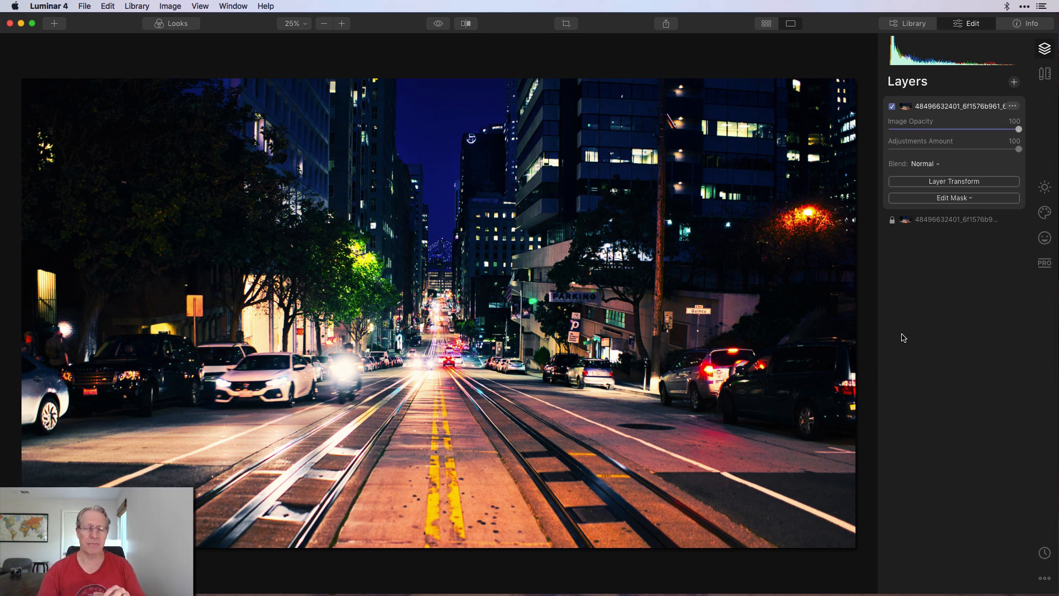
{"action": "left_click", "coordinate": [951, 187]}
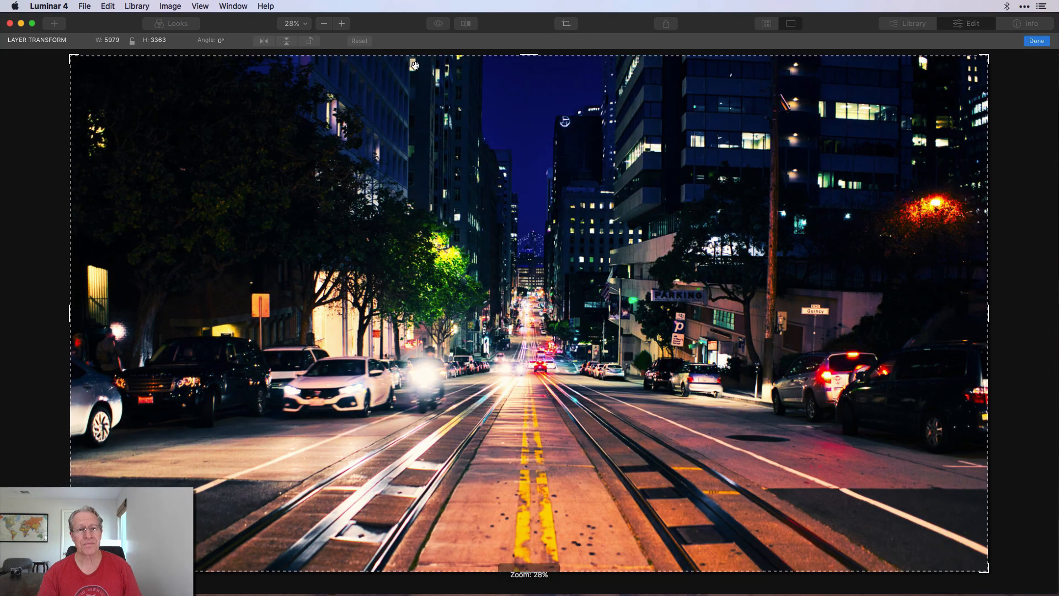
{"action": "left_click", "coordinate": [286, 41]}
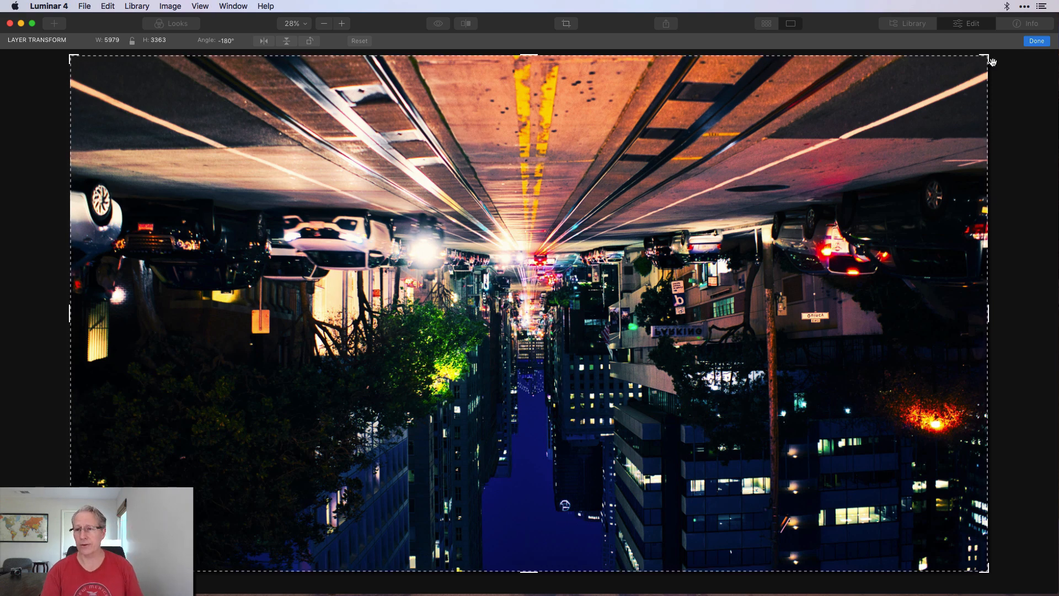
{"action": "left_click", "coordinate": [1036, 40]}
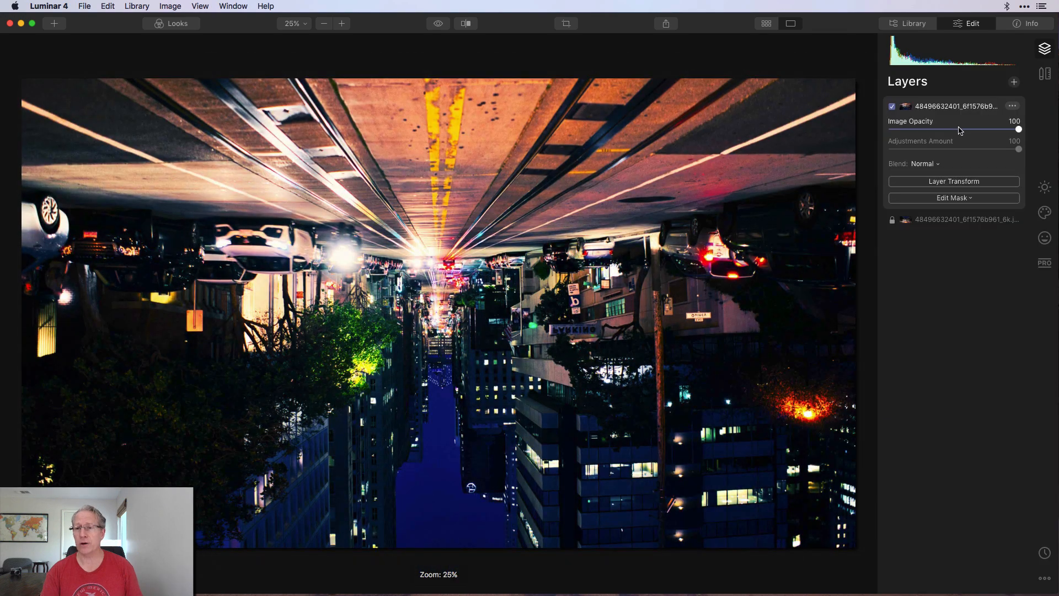
- Set the flipped street layer's image opacity to 50 and its blend mode to Screen
{"action": "left_click", "coordinate": [953, 130]}
{"action": "left_click_drag", "start_coordinate": [953, 129], "coordinate": [954, 130]}
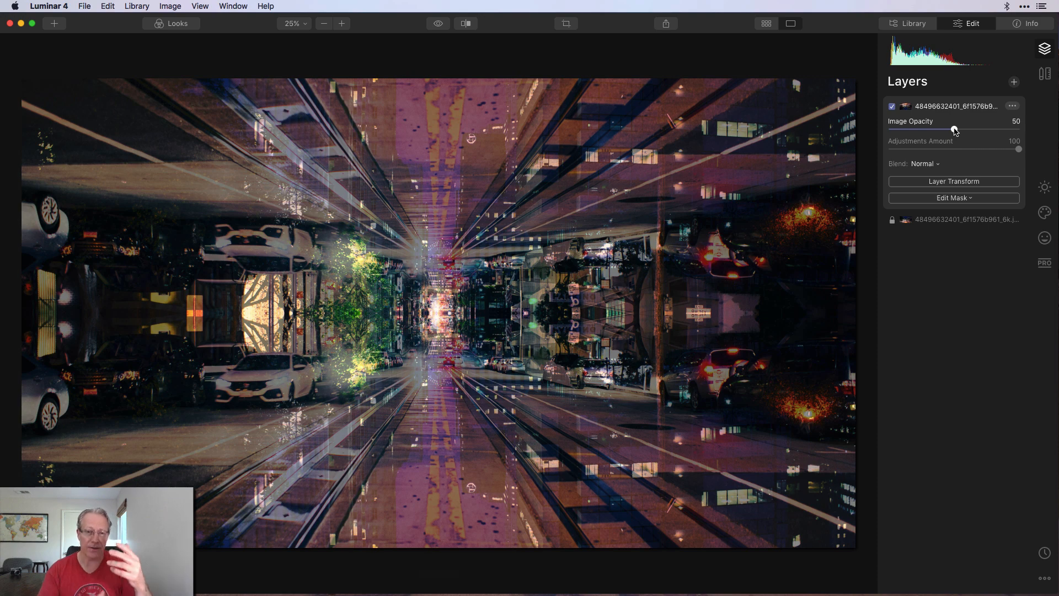
{"action": "left_click", "coordinate": [927, 164]}
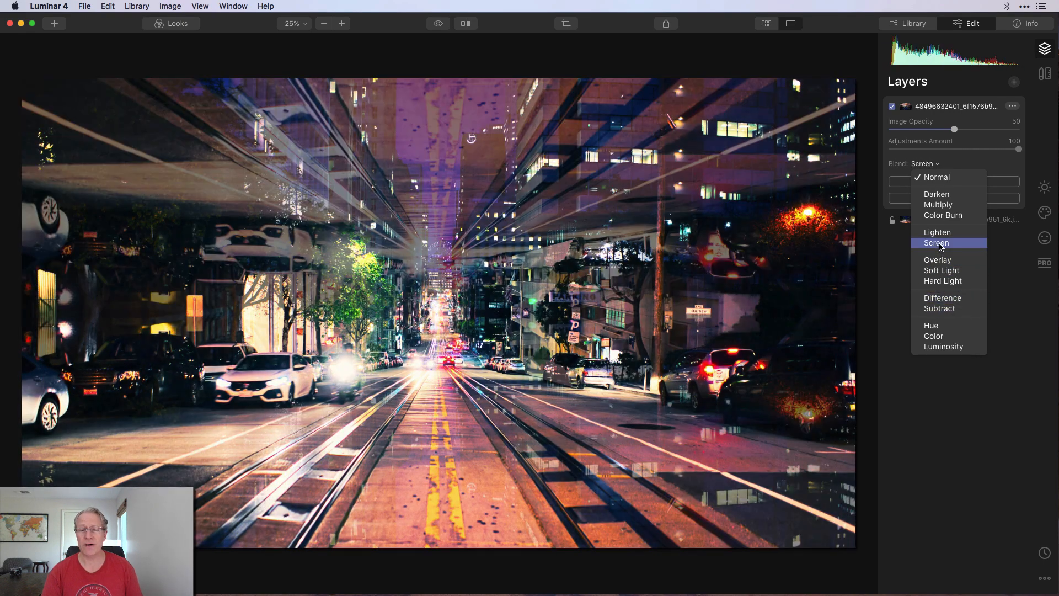
{"action": "left_click", "coordinate": [941, 246]}
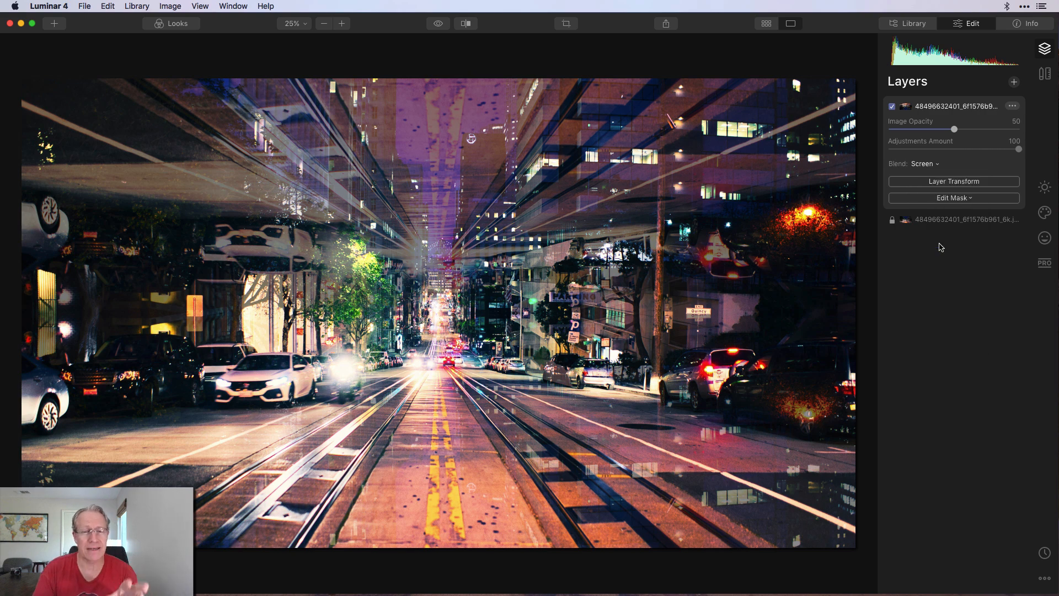
- Add an adjustment layer with Light settings of Temperature -21, Smart Contrast 34, Highlights -22 and Shadows -28
{"action": "left_click", "coordinate": [1013, 82]}
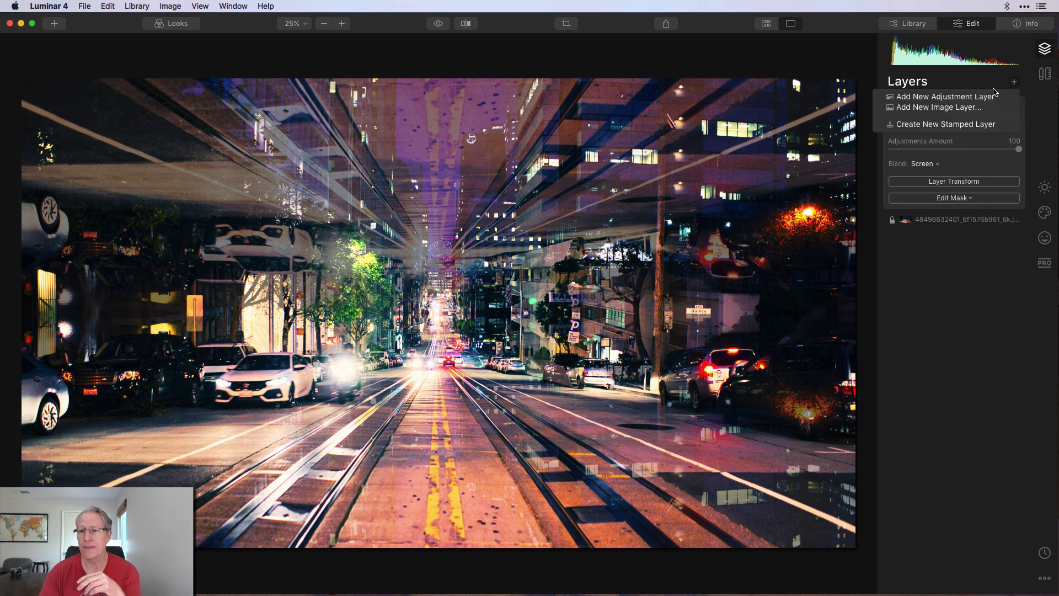
{"action": "left_click", "coordinate": [978, 97]}
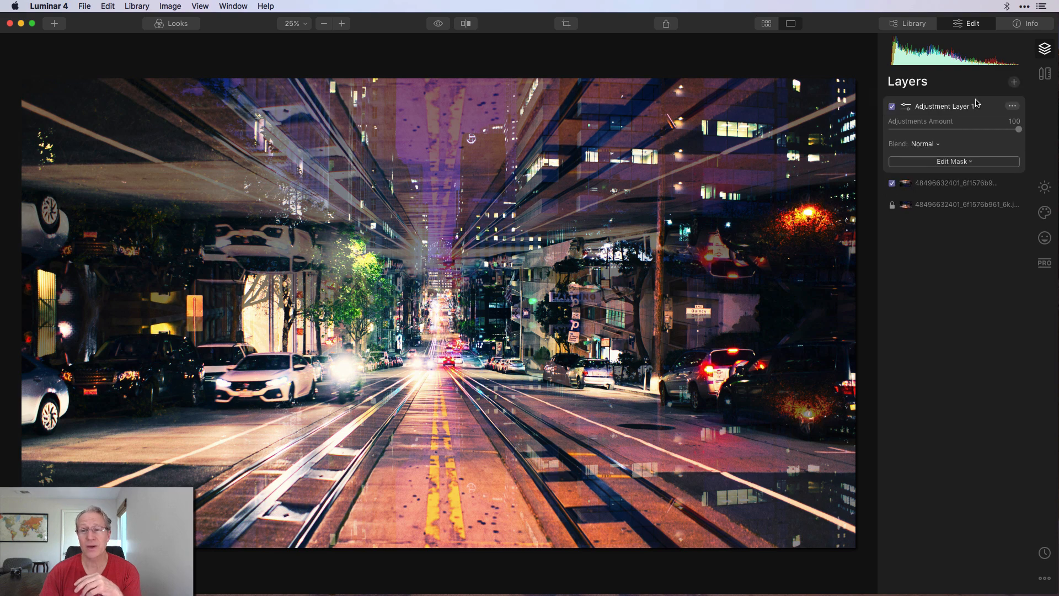
{"action": "left_click", "coordinate": [1043, 187]}
{"action": "left_click", "coordinate": [922, 122]}
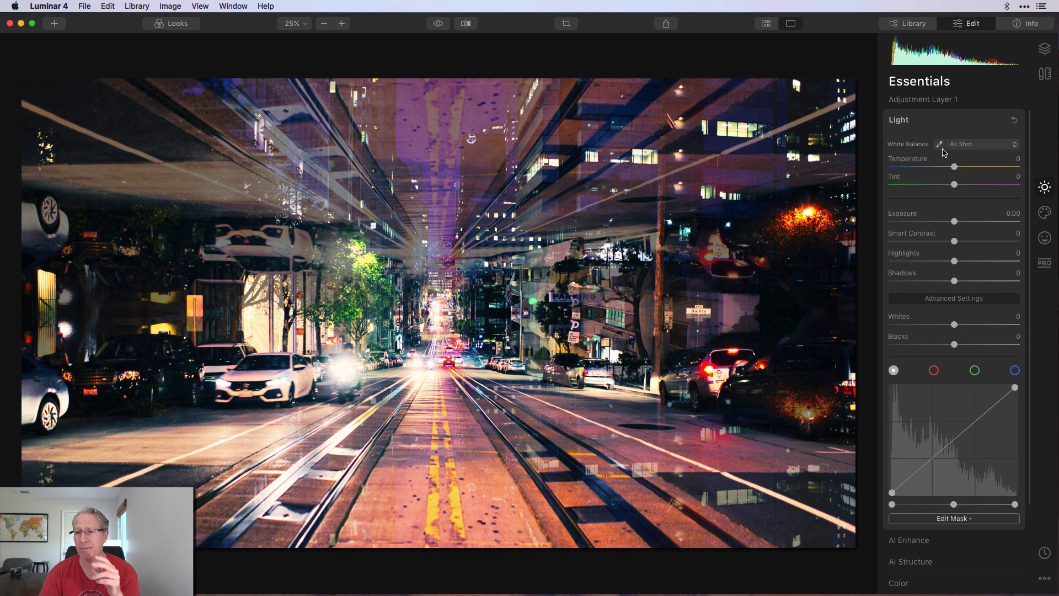
{"action": "left_click_drag", "start_coordinate": [954, 166], "coordinate": [941, 167]}
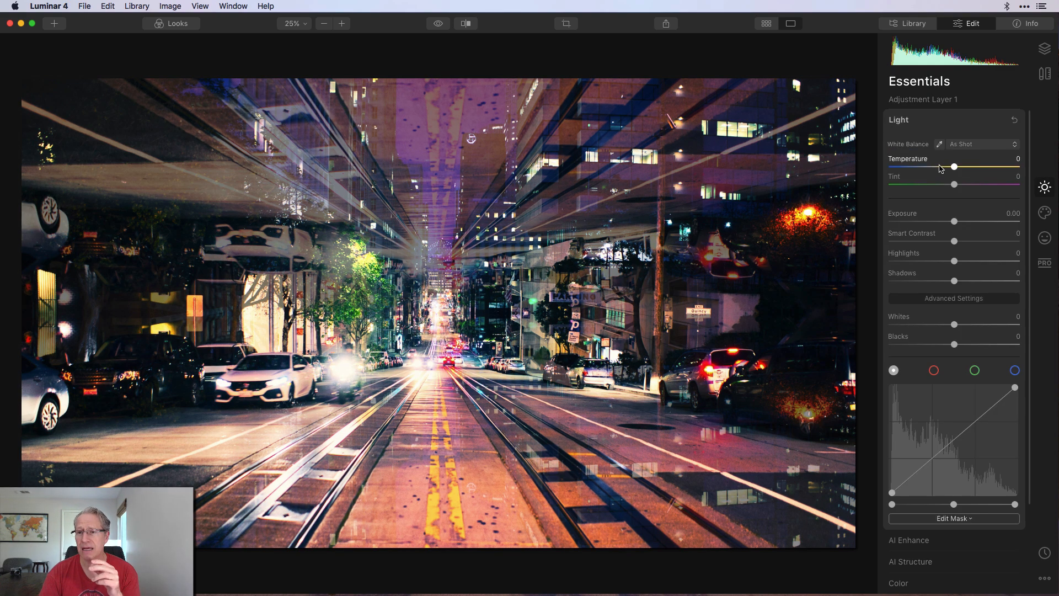
{"action": "left_click", "coordinate": [980, 241]}
{"action": "left_click_drag", "start_coordinate": [954, 261], "coordinate": [936, 281]}
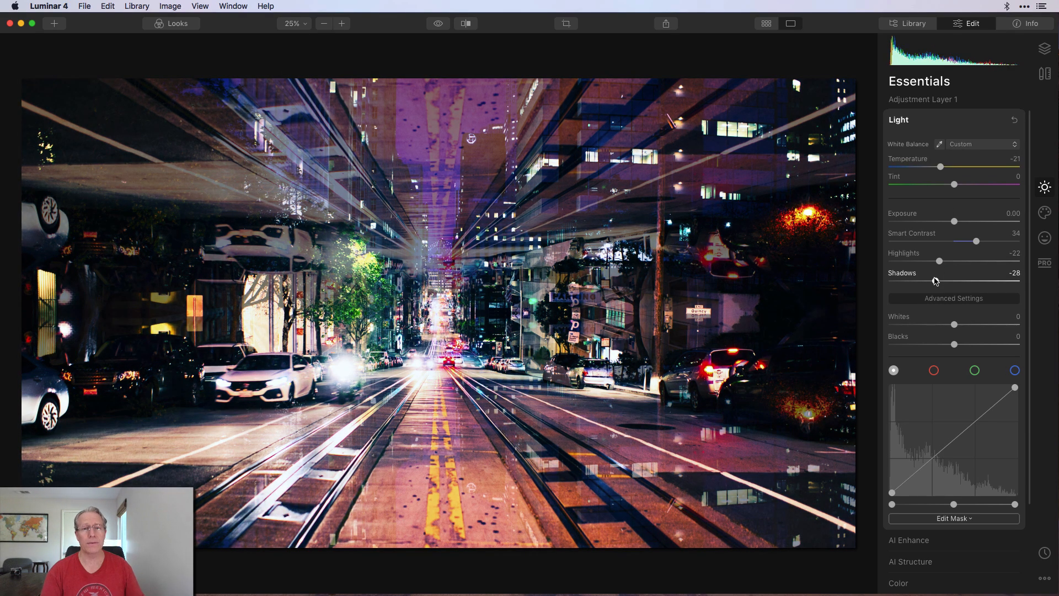
- Compare the night street composite and the Hotel Stratford composite with their original photos
{"action": "left_click", "coordinate": [438, 25]}
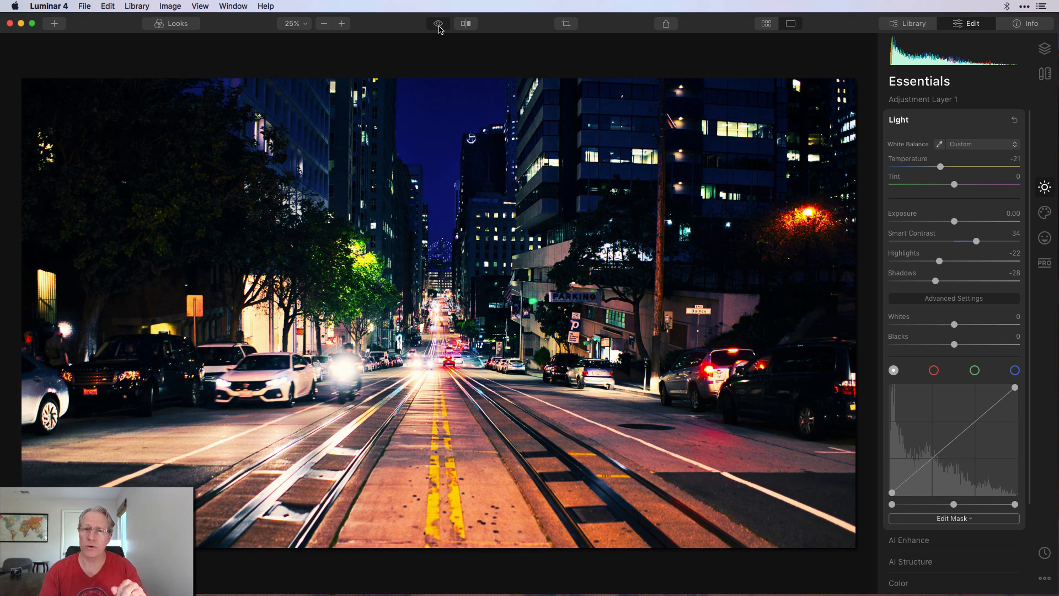
{"action": "left_click", "coordinate": [439, 27]}
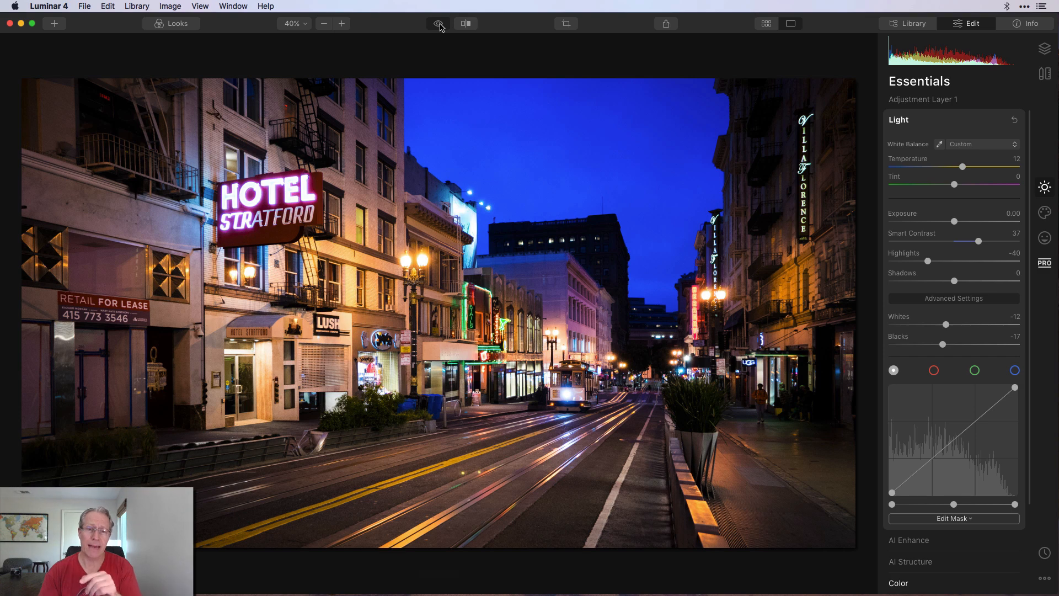
{"action": "left_click", "coordinate": [439, 24]}
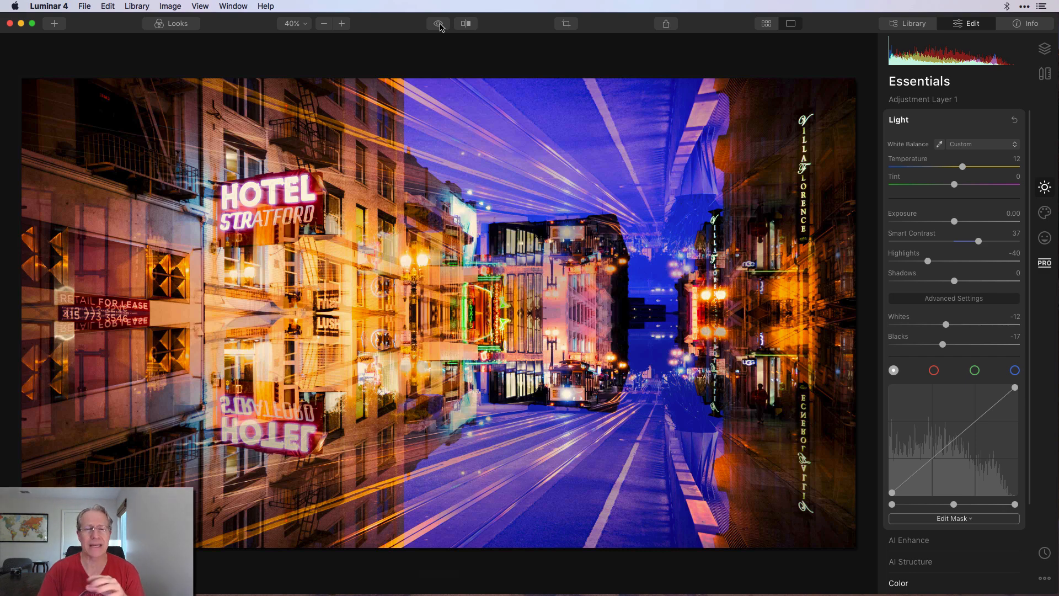
{"action": "left_click", "coordinate": [439, 25]}
{"action": "left_click", "coordinate": [439, 24]}
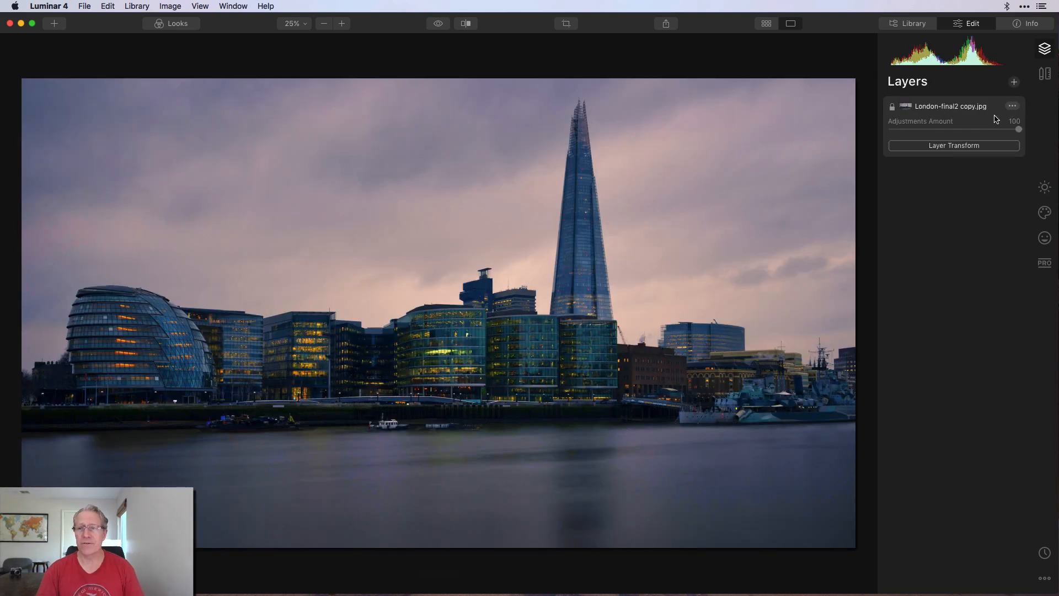
- Add London-final2 copy.jpg from the Desktop as a new image layer over the London skyline and flip it vertically
{"action": "left_click", "coordinate": [1013, 82]}
{"action": "left_click", "coordinate": [957, 108]}
{"action": "scroll", "coordinate": [475, 275], "scroll_direction": "down", "scroll_amount": 5}
{"action": "scroll", "coordinate": [473, 279], "scroll_direction": "down", "scroll_amount": 3}
{"action": "left_click", "coordinate": [474, 265]}
{"action": "left_click", "coordinate": [713, 337]}
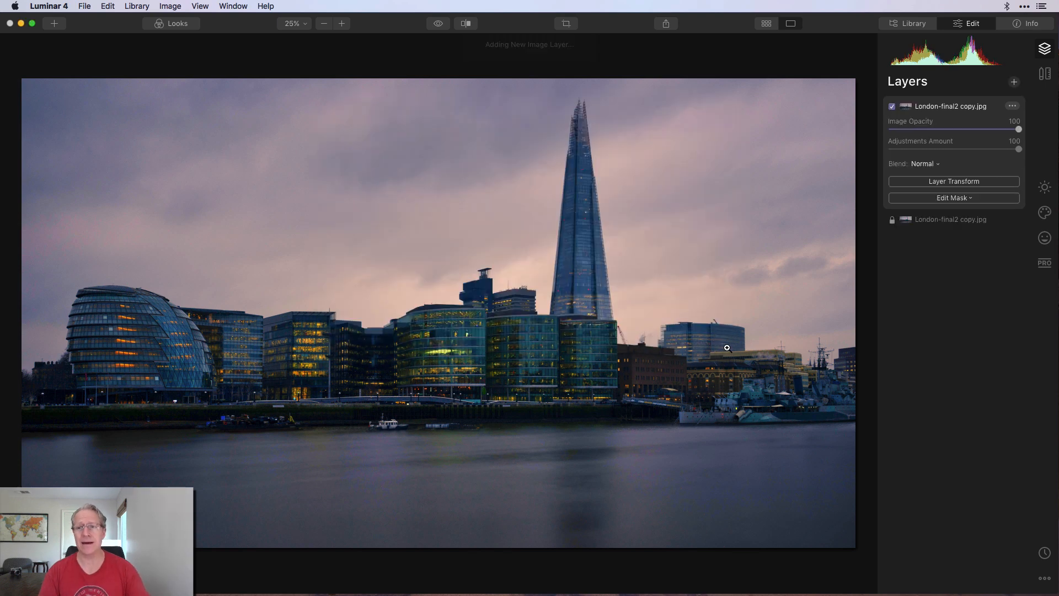
{"action": "left_click", "coordinate": [954, 183]}
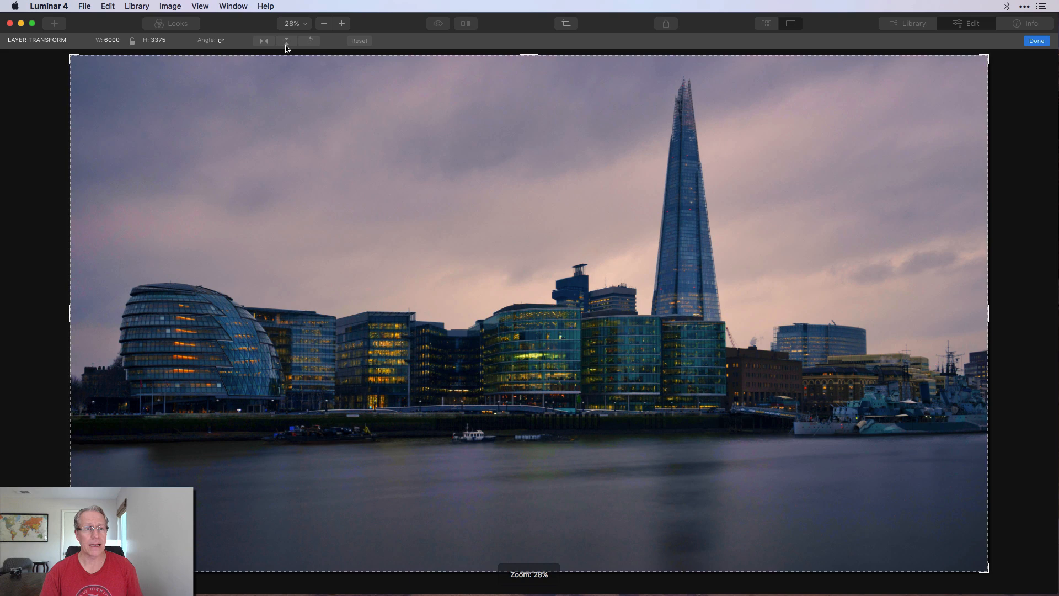
{"action": "left_click", "coordinate": [287, 41]}
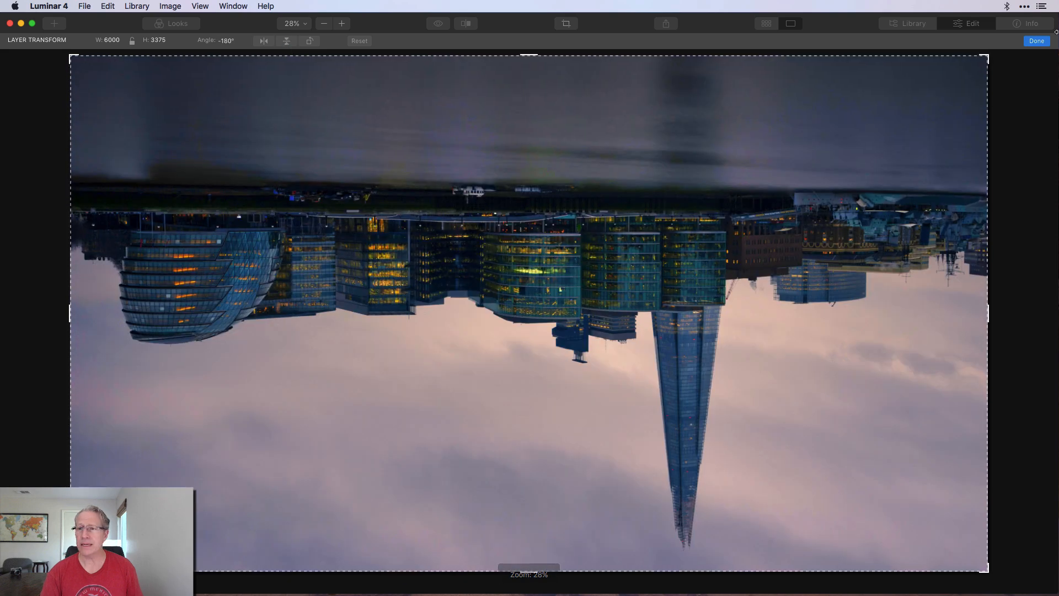
{"action": "left_click", "coordinate": [1036, 41]}
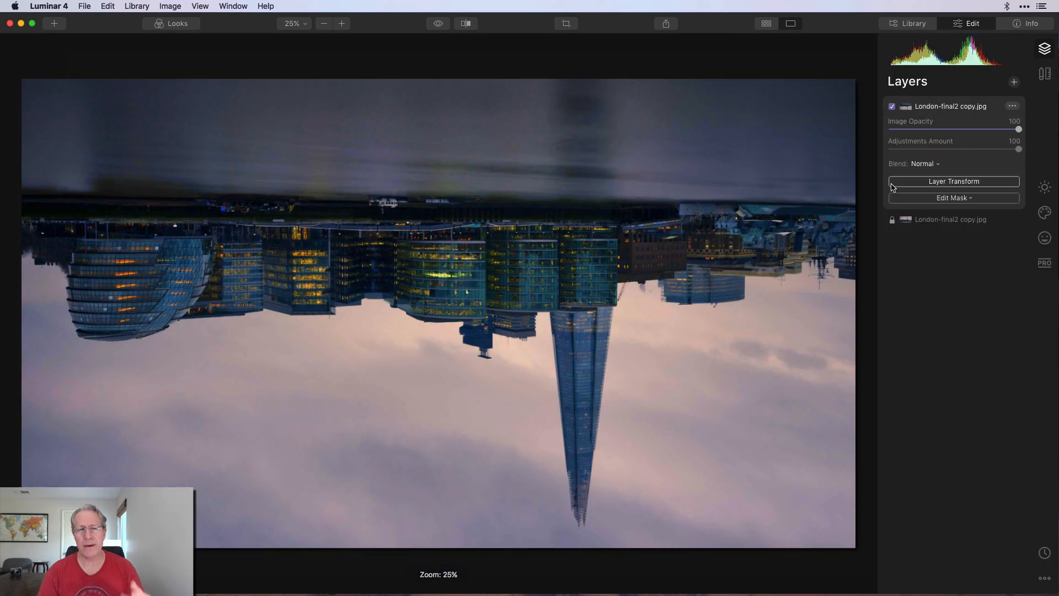
- Set the vertically flipped London layer's image opacity to 50 and its blend mode to Hard Light
{"action": "left_click_drag", "start_coordinate": [946, 129], "coordinate": [954, 130]}
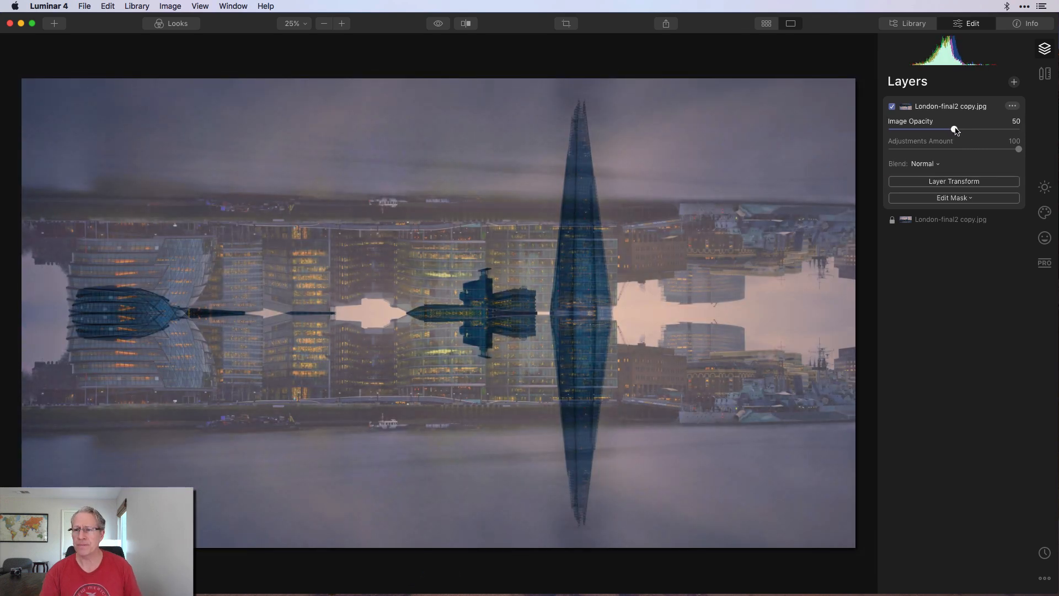
{"action": "left_click", "coordinate": [923, 164]}
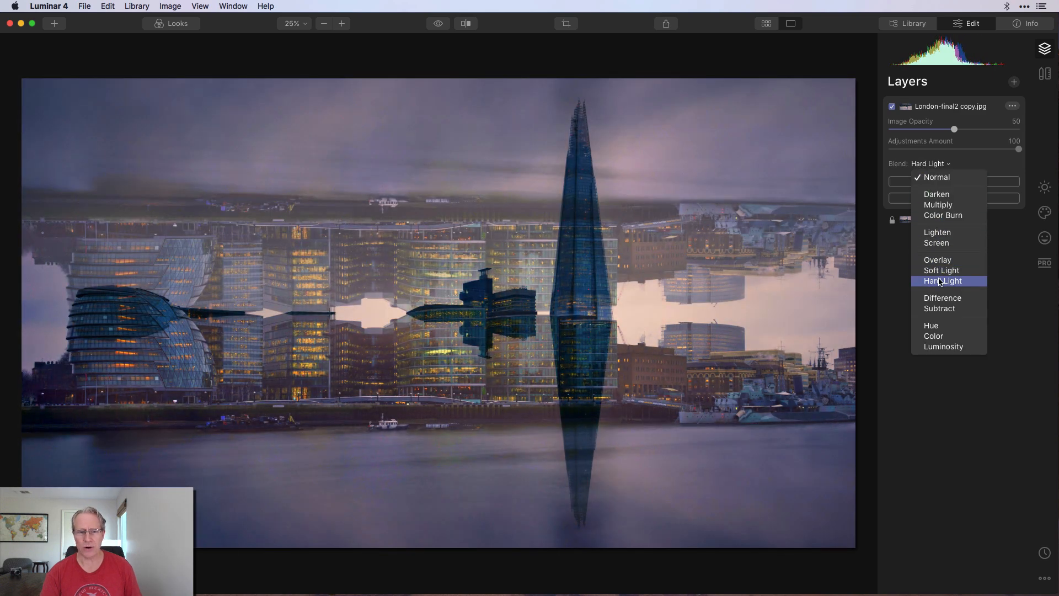
{"action": "left_click", "coordinate": [940, 281]}
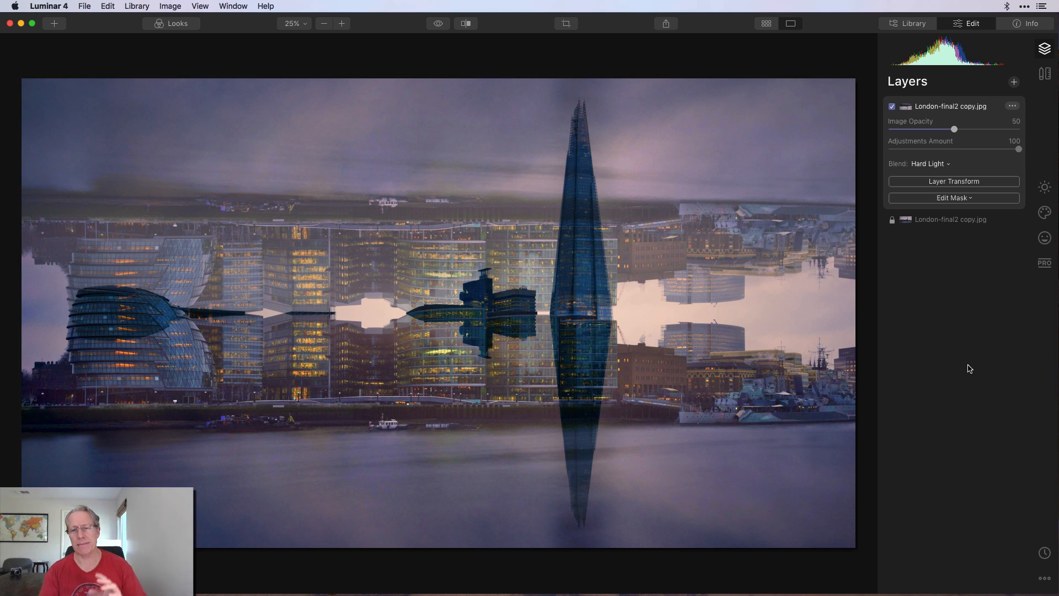
- Add London-final2 copy.jpg as another image layer on top and flip it horizontally
{"action": "left_click", "coordinate": [1014, 83]}
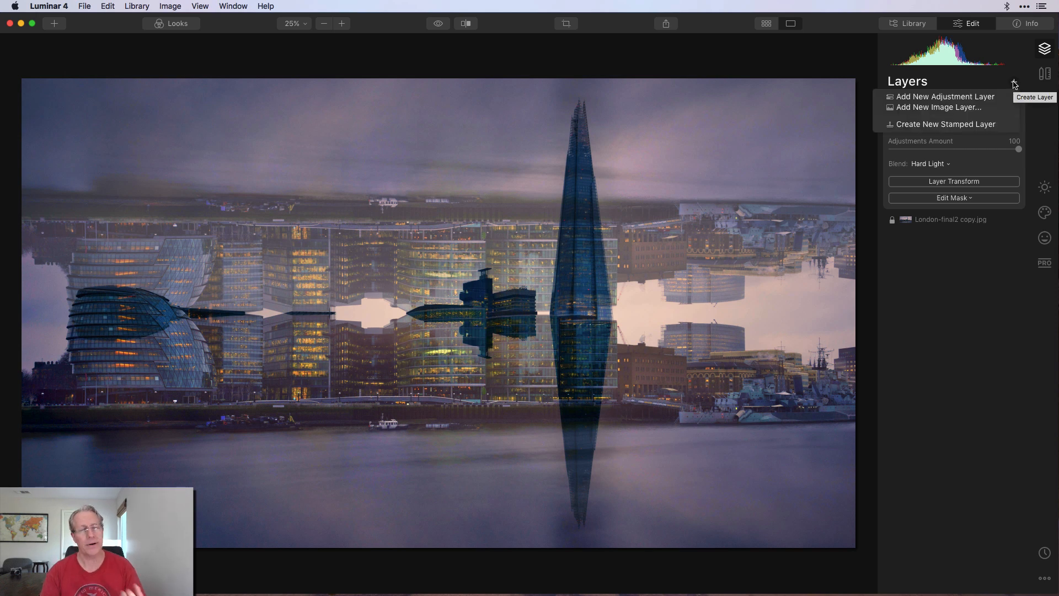
{"action": "left_click", "coordinate": [978, 108]}
{"action": "left_click", "coordinate": [700, 332]}
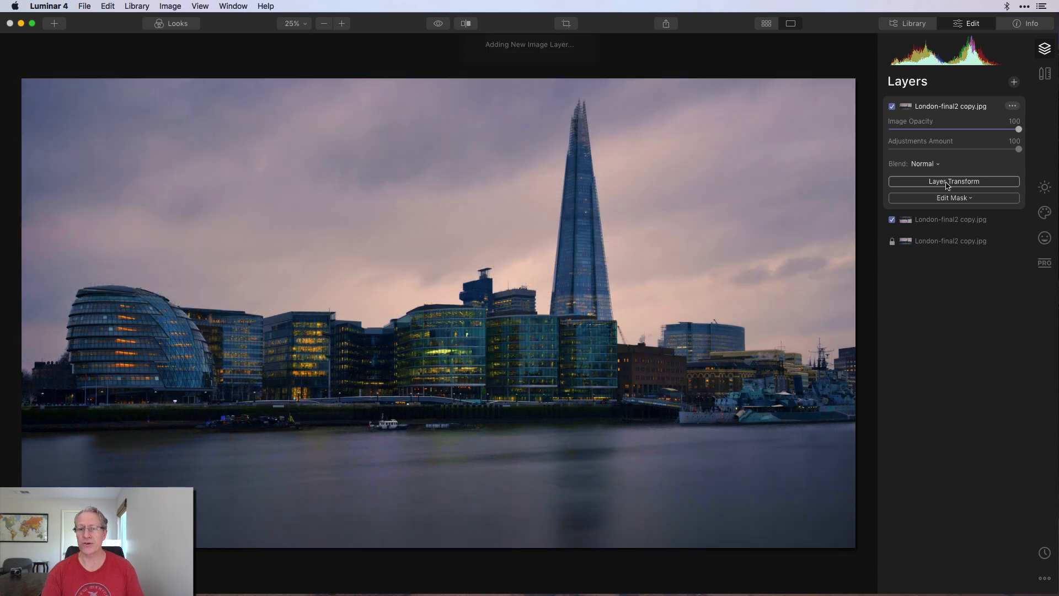
{"action": "left_click", "coordinate": [947, 185]}
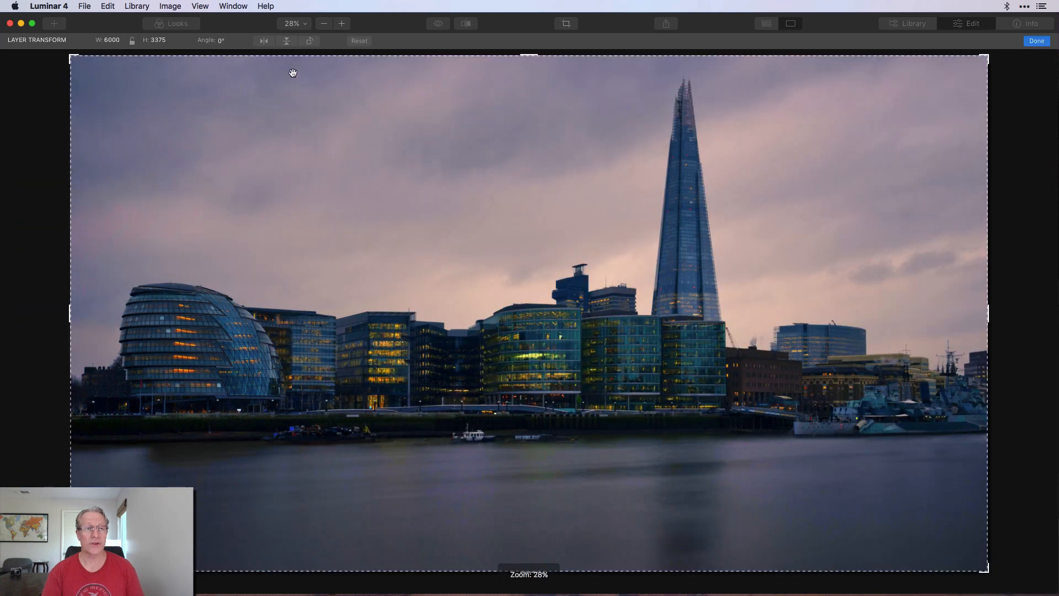
{"action": "left_click", "coordinate": [265, 42]}
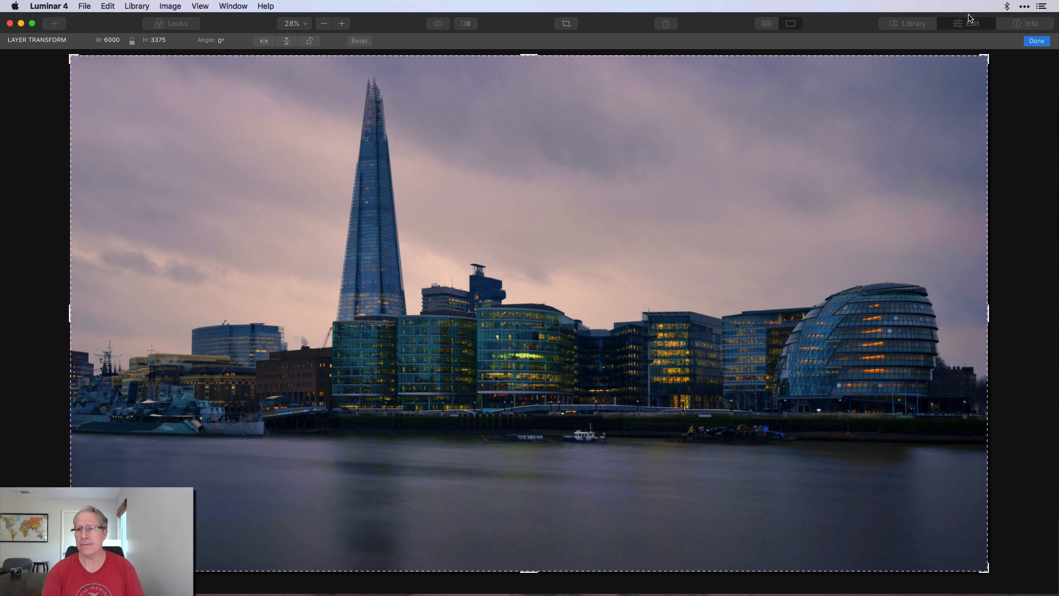
{"action": "left_click", "coordinate": [1034, 42]}
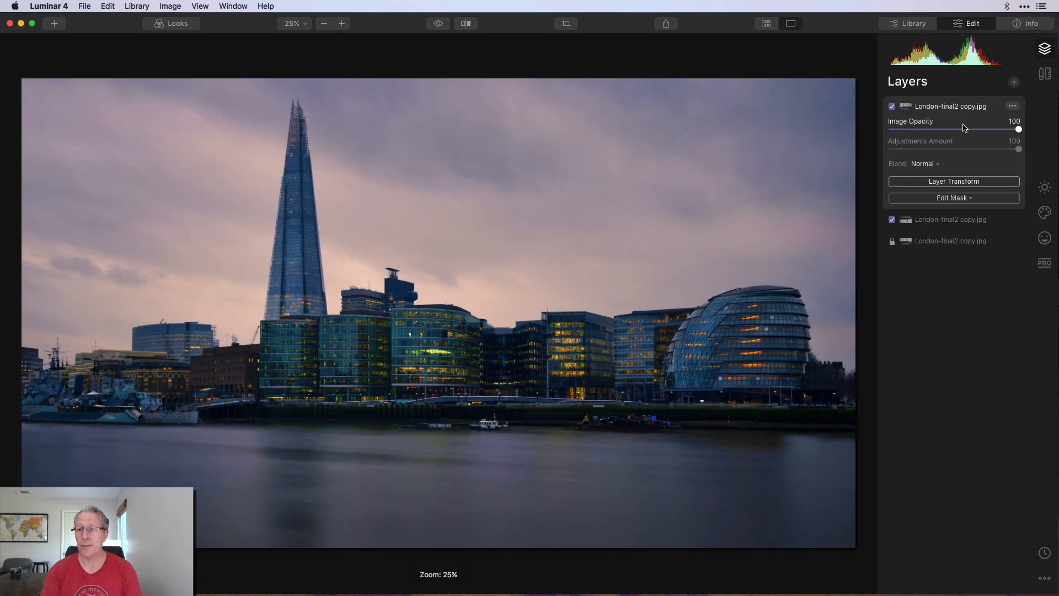
- Set the horizontally flipped London layer's image opacity to 50 and its blend mode to Soft Light
{"action": "left_click", "coordinate": [954, 130]}
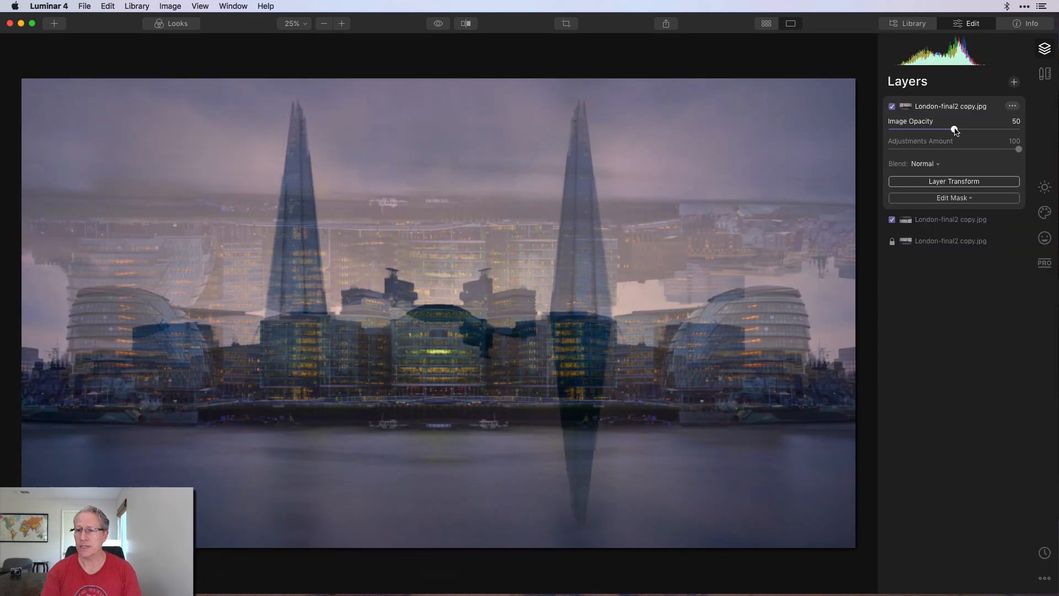
{"action": "left_click", "coordinate": [925, 165]}
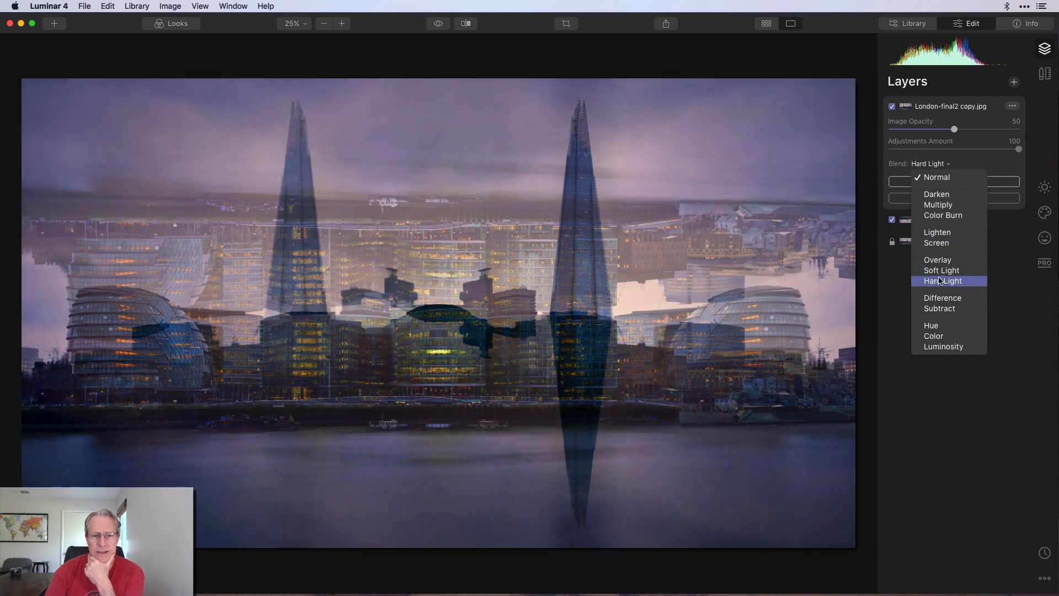
{"action": "left_click", "coordinate": [941, 274]}
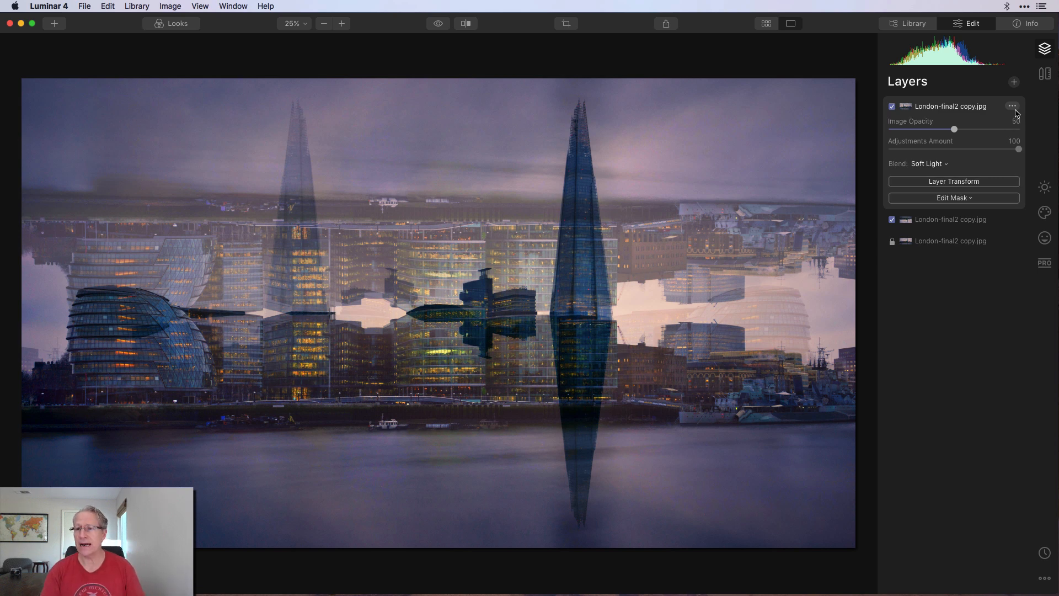
- Add London-final2 copy.jpg from the Desktop as a third image layer and flip it both horizontally and vertically
{"action": "left_click", "coordinate": [1014, 83]}
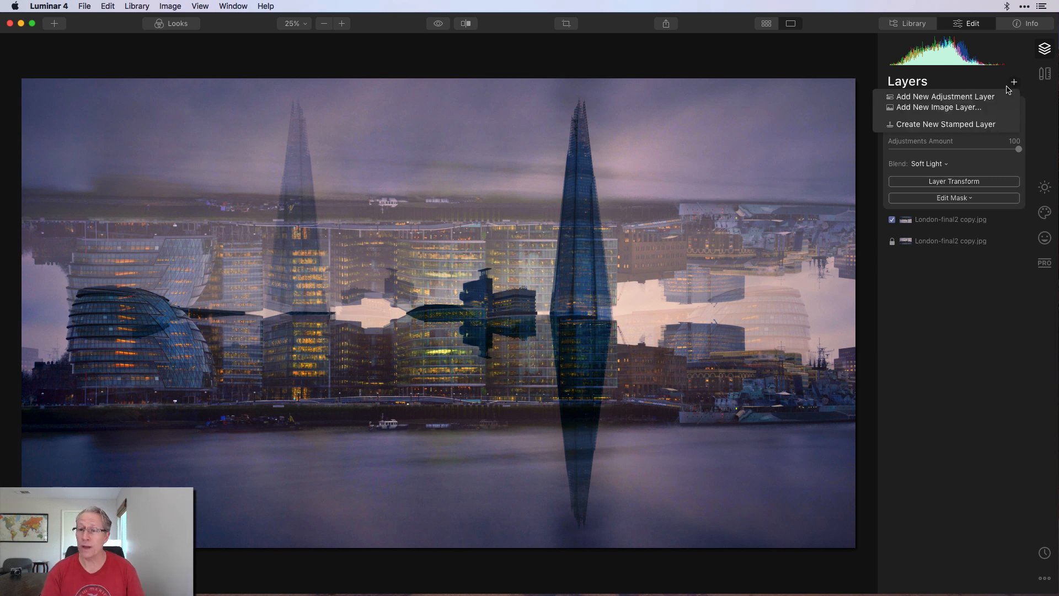
{"action": "left_click", "coordinate": [964, 112]}
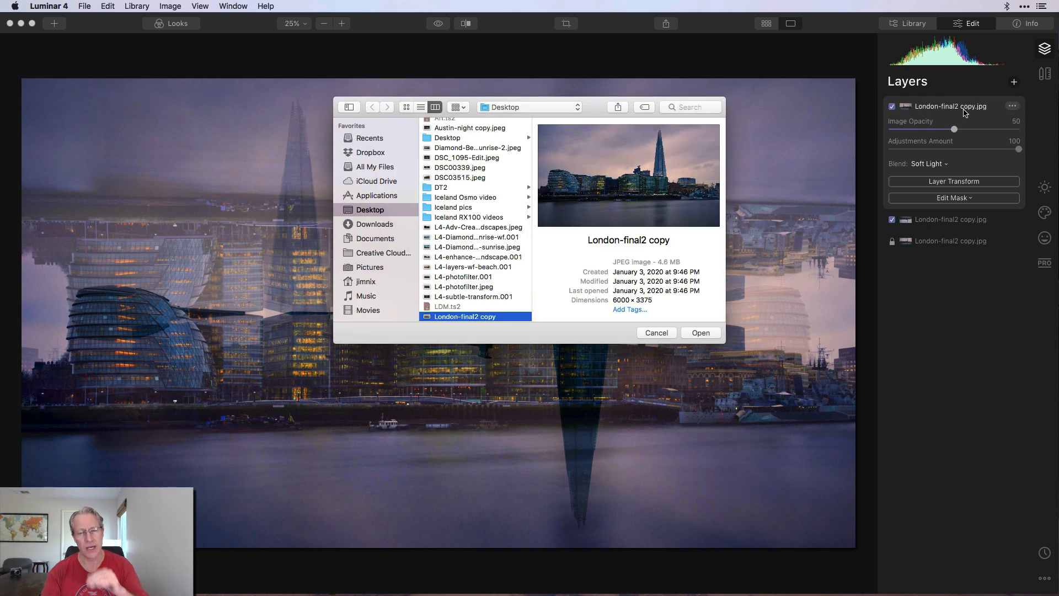
{"action": "left_click", "coordinate": [701, 332]}
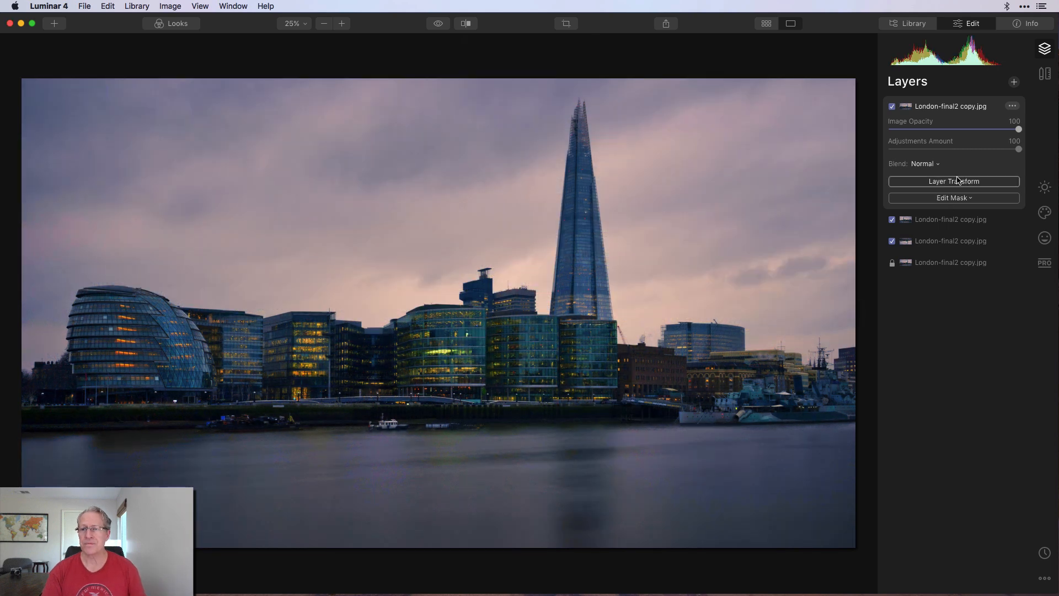
{"action": "left_click", "coordinate": [958, 181]}
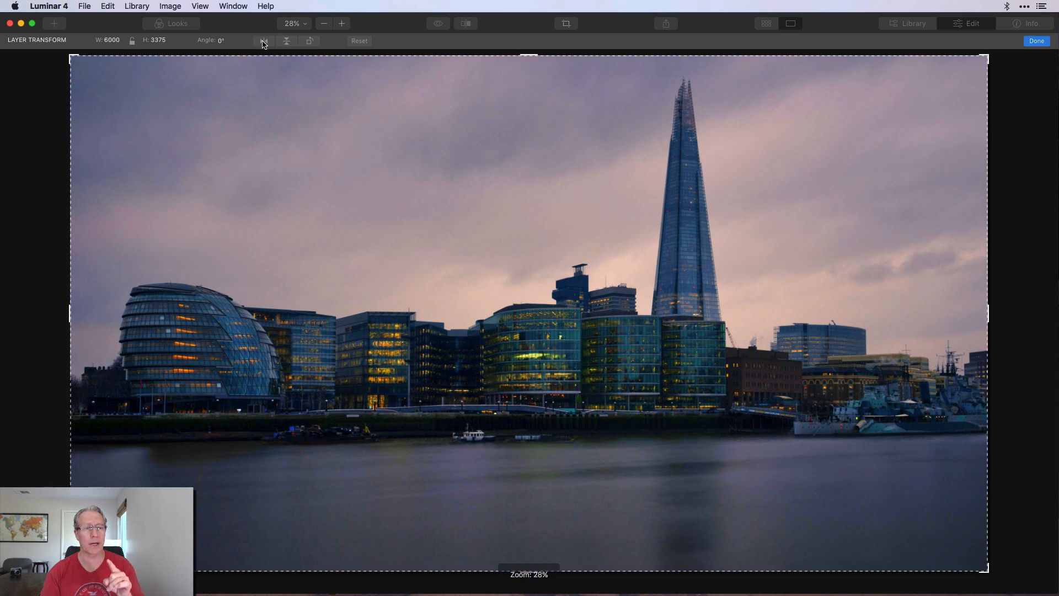
{"action": "left_click", "coordinate": [263, 41]}
{"action": "left_click", "coordinate": [288, 41]}
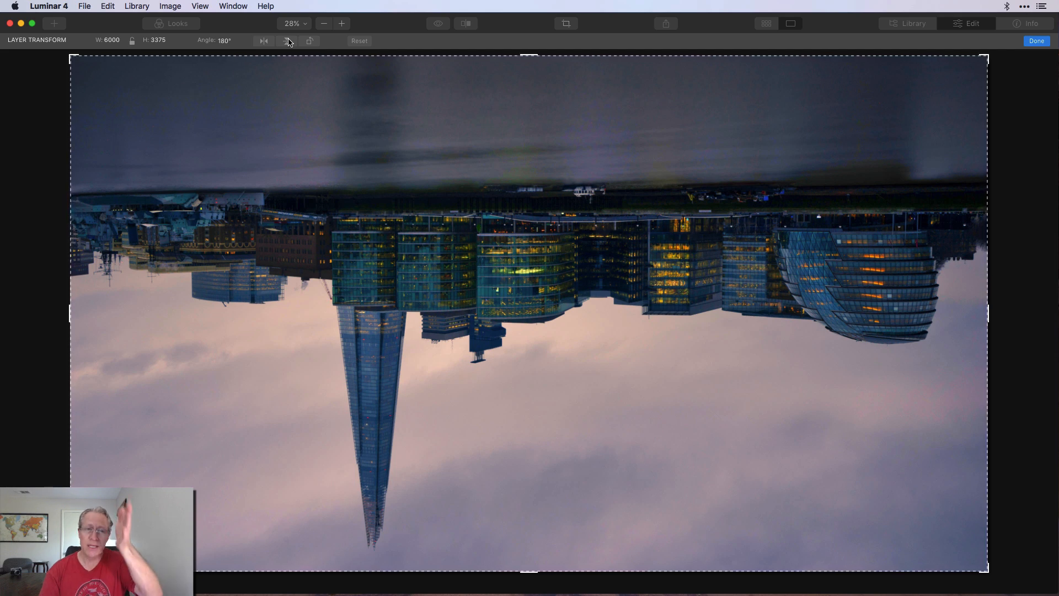
{"action": "left_click", "coordinate": [1036, 42]}
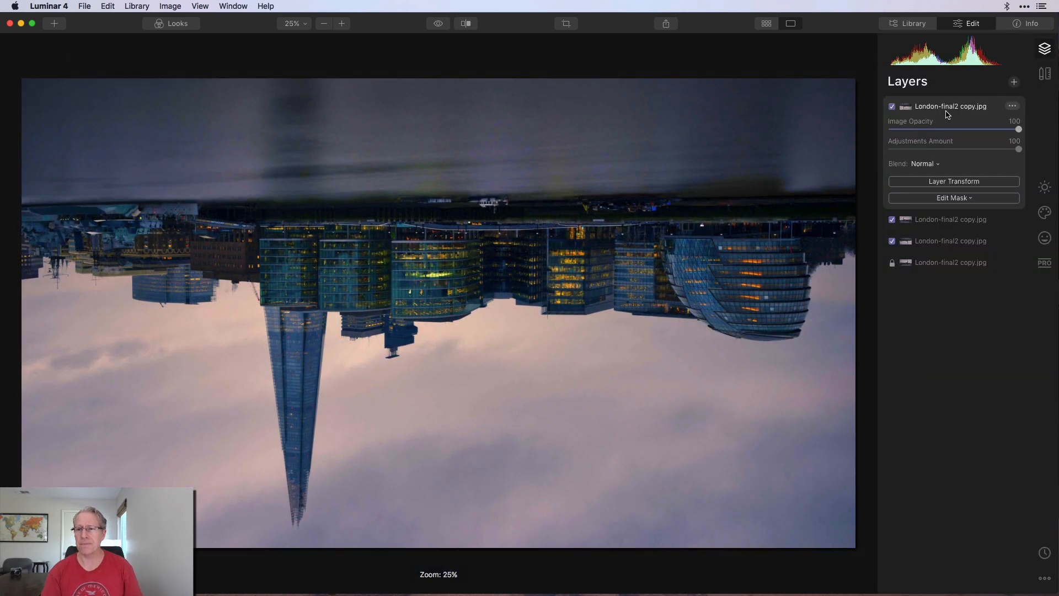
- Set the doubly flipped London layer's image opacity to 50 and its blend mode to Overlay
{"action": "left_click", "coordinate": [956, 130]}
{"action": "left_click_drag", "start_coordinate": [956, 130], "coordinate": [955, 131]}
{"action": "left_click", "coordinate": [925, 163]}
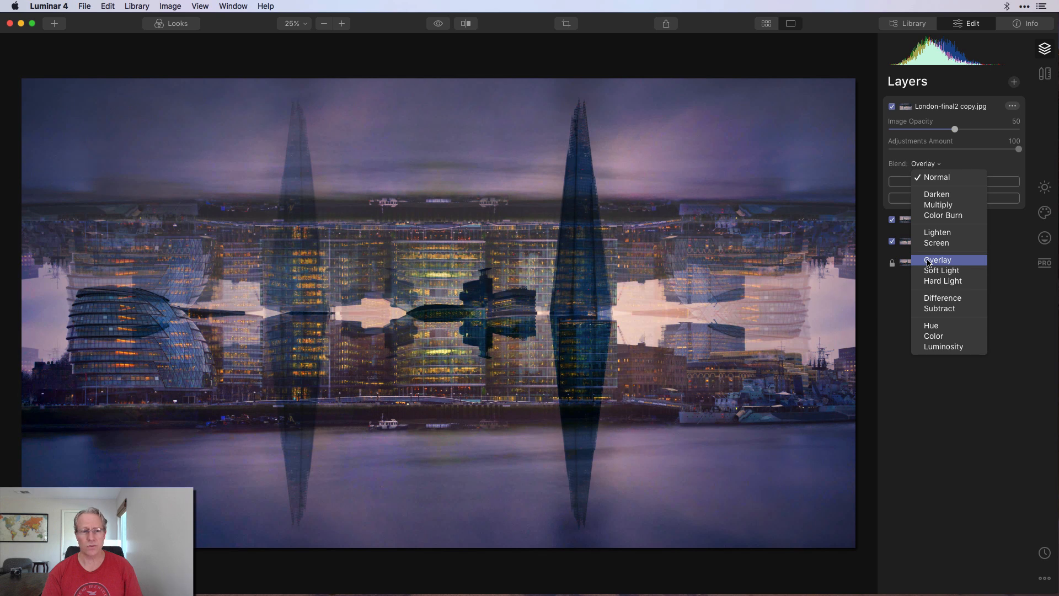
{"action": "left_click", "coordinate": [929, 260]}
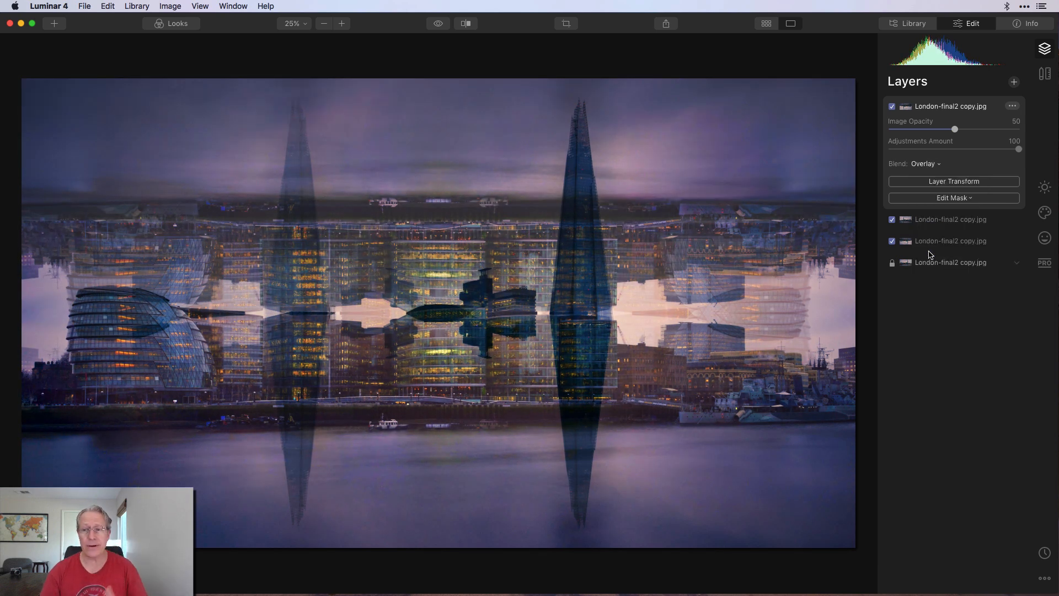
- Add a new adjustment layer on top and apply the Kings Cross look from the London Calling collection to it
{"action": "left_click", "coordinate": [1015, 82]}
{"action": "left_click", "coordinate": [988, 96]}
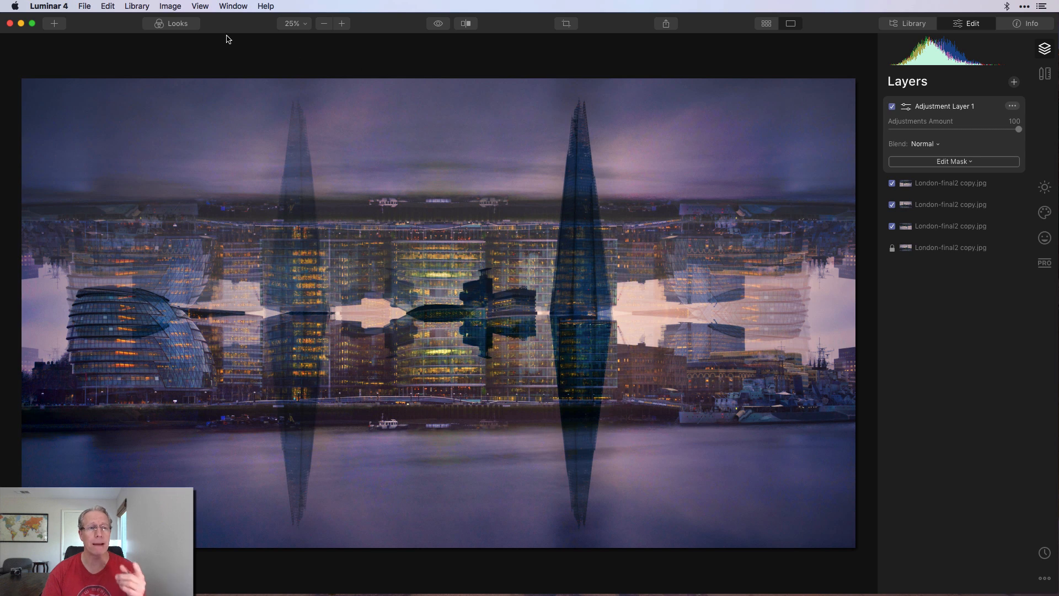
{"action": "left_click", "coordinate": [193, 25]}
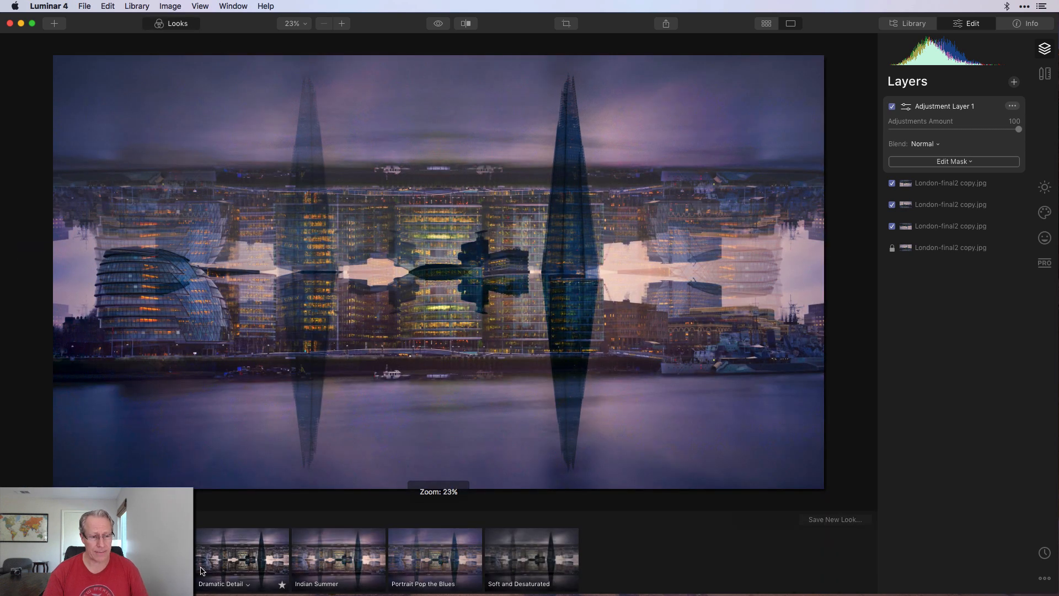
{"action": "left_click", "coordinate": [224, 583]}
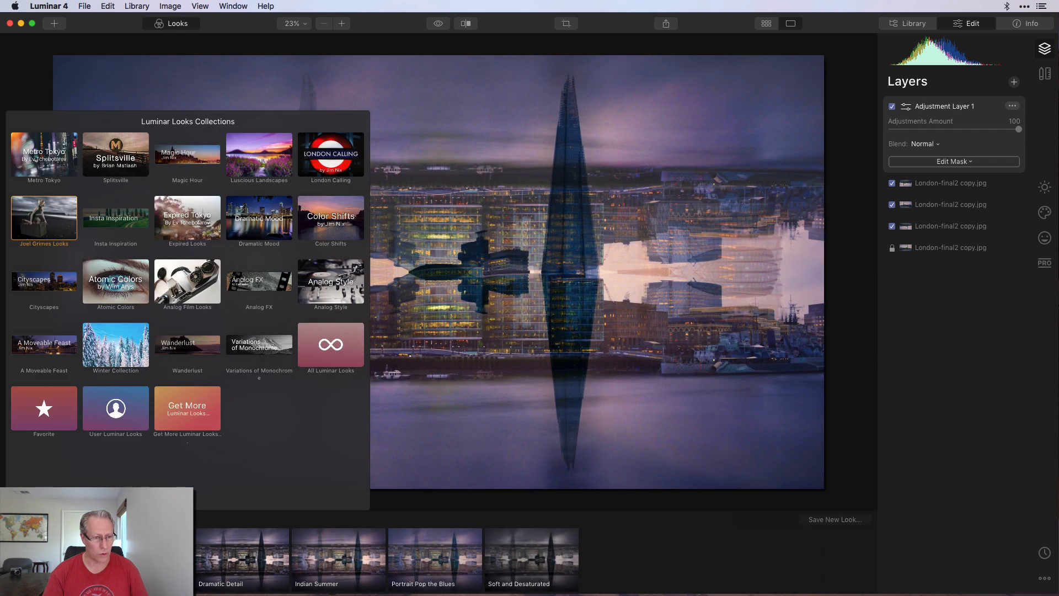
{"action": "left_click", "coordinate": [120, 307]}
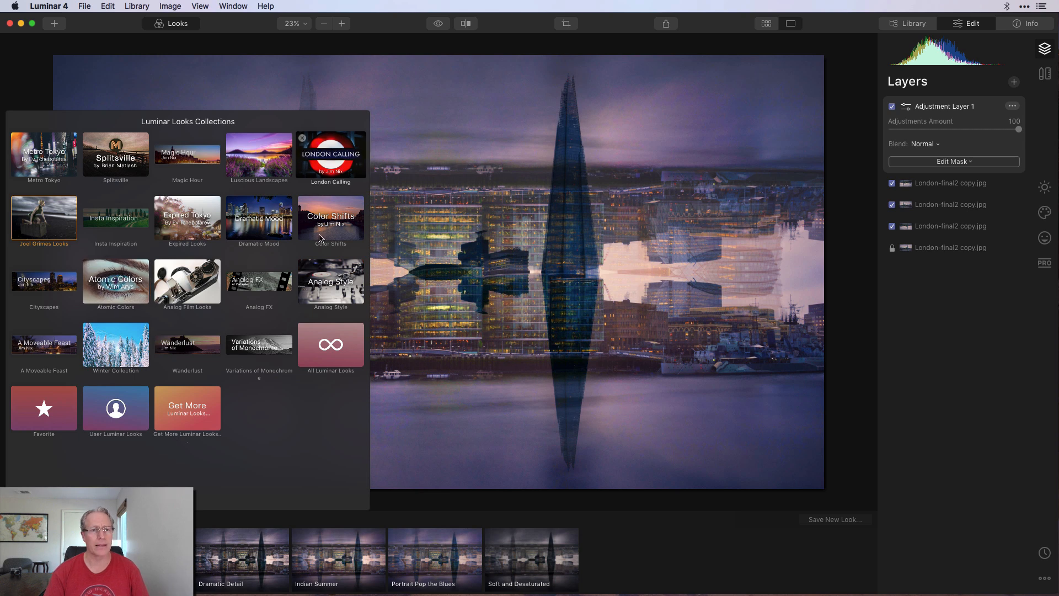
{"action": "scroll", "coordinate": [259, 562], "scroll_direction": "right", "scroll_amount": 5}
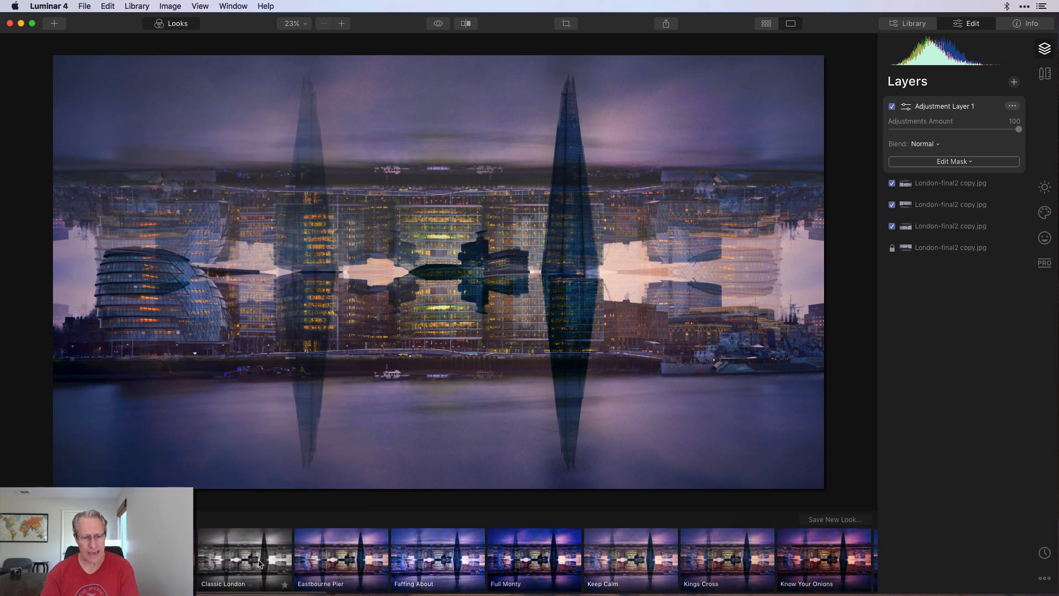
{"action": "scroll", "coordinate": [259, 563], "scroll_direction": "right", "scroll_amount": 3}
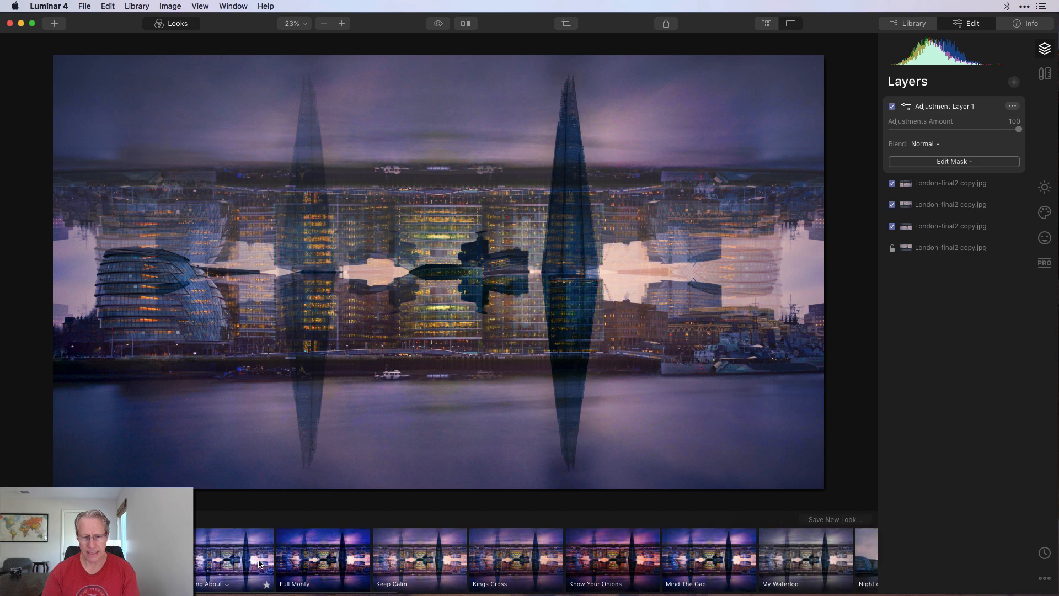
{"action": "left_click", "coordinate": [460, 559]}
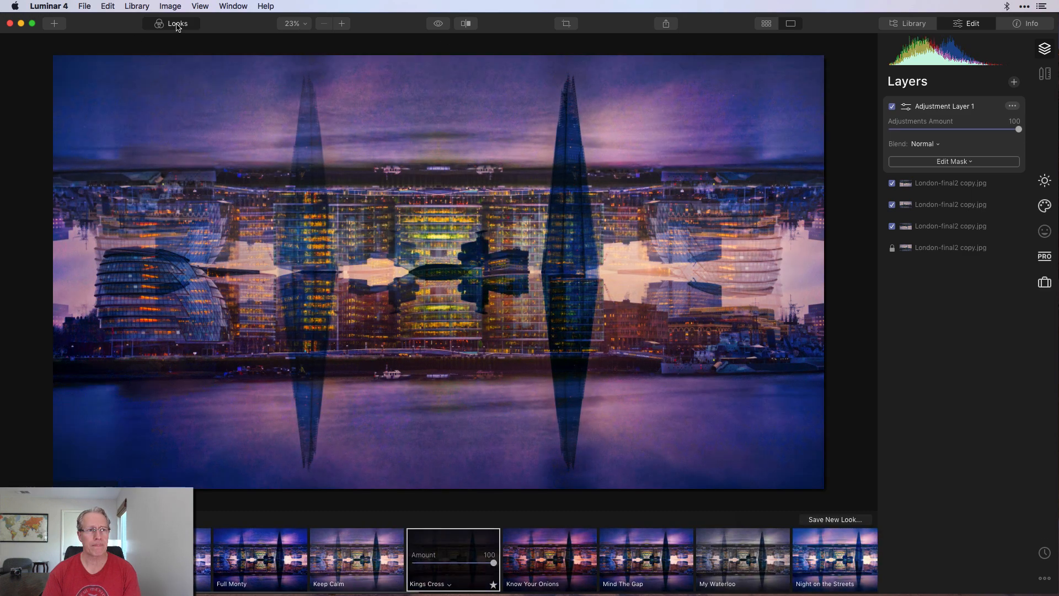
{"action": "left_click", "coordinate": [177, 25]}
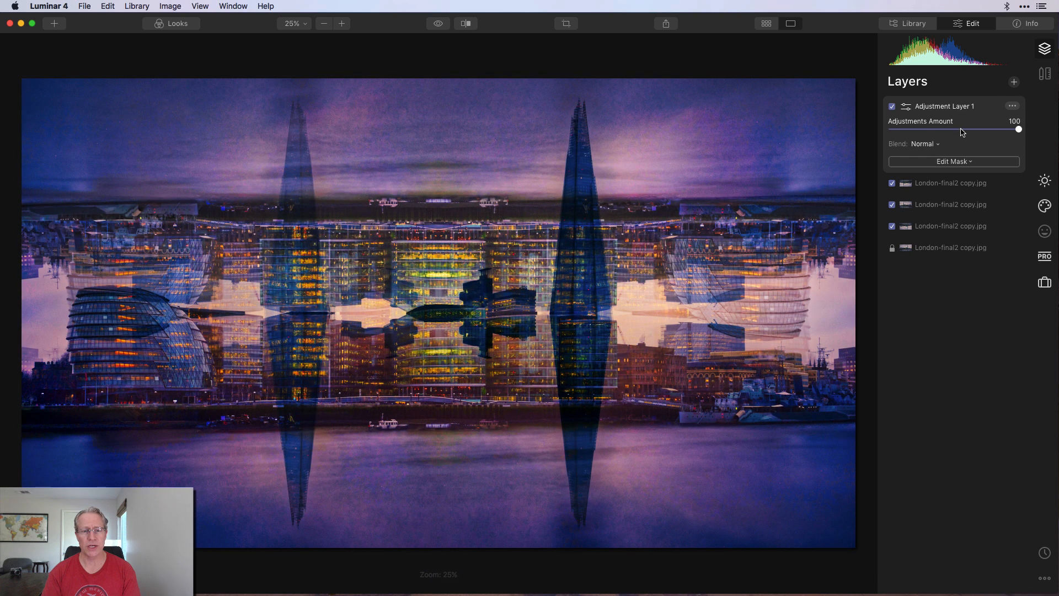
- Give the adjustment layer a luminosity mask and set its adjustments amount to 82
{"action": "left_click", "coordinate": [960, 130]}
{"action": "left_click_drag", "start_coordinate": [961, 130], "coordinate": [956, 130]}
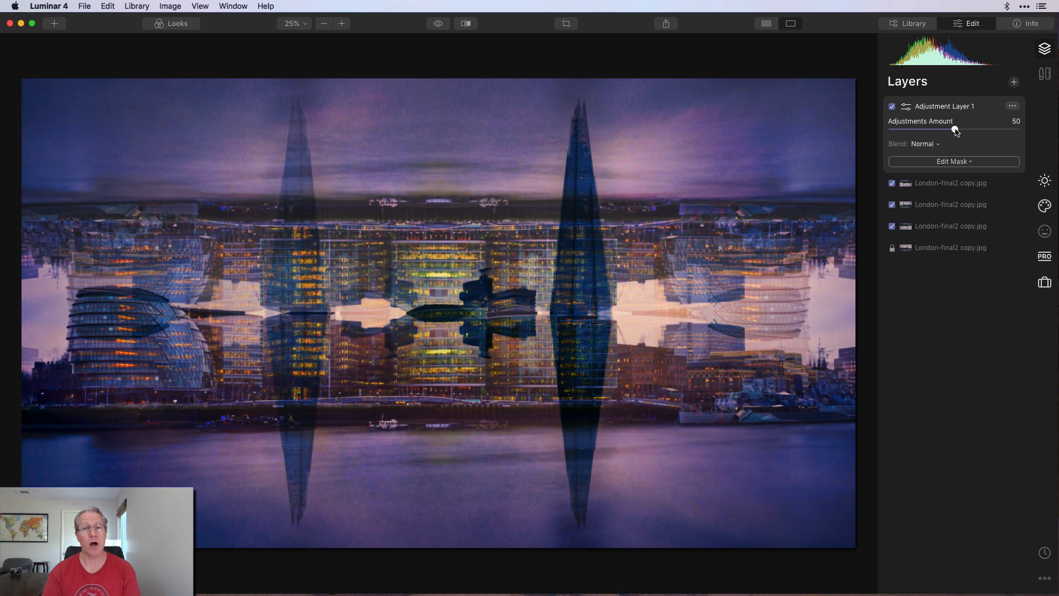
{"action": "left_click", "coordinate": [956, 162]}
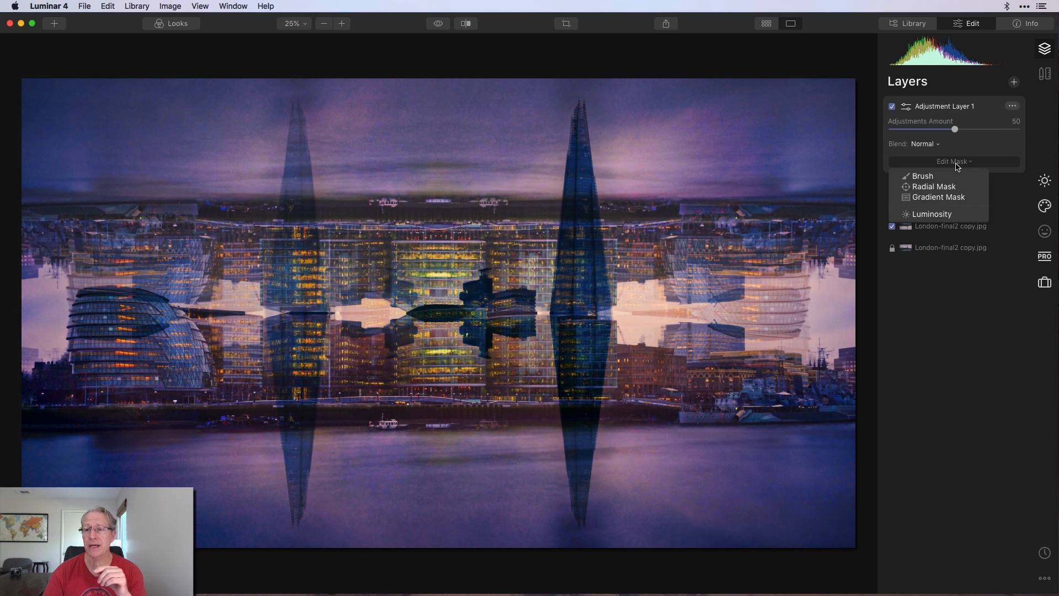
{"action": "left_click", "coordinate": [945, 214]}
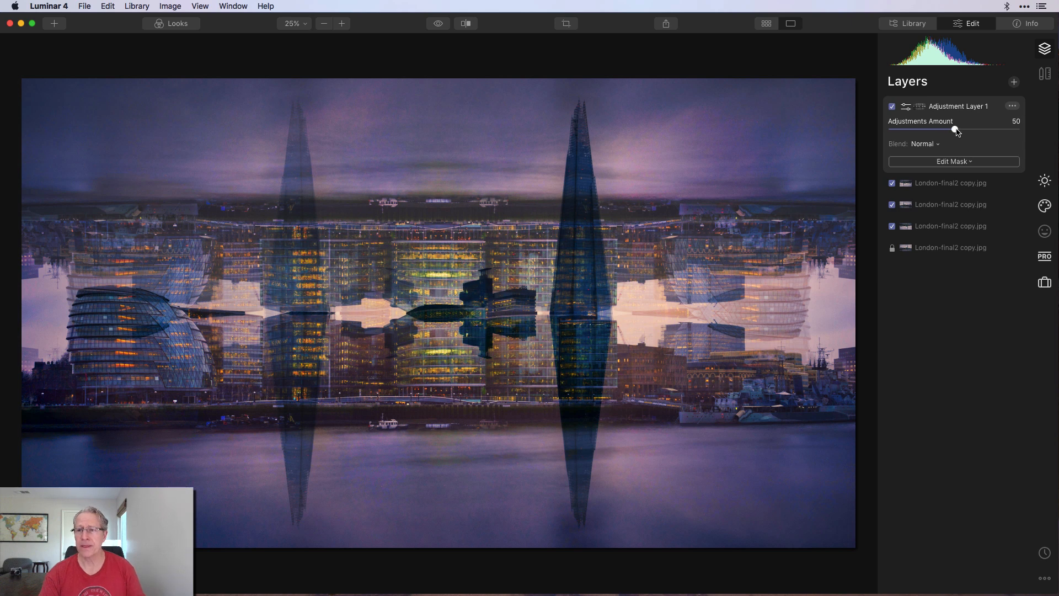
{"action": "left_click_drag", "start_coordinate": [960, 132], "coordinate": [1000, 129]}
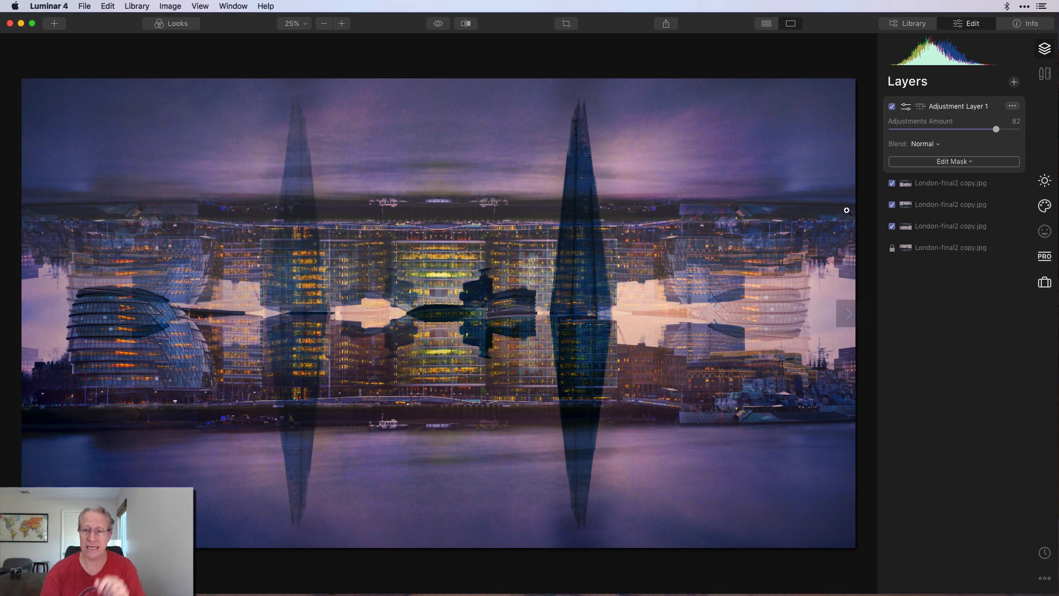
- Inspect which areas the adjustment layer's luminosity mask covers by showing its overlay in the Brush mask editor
{"action": "left_click", "coordinate": [952, 161]}
{"action": "left_click", "coordinate": [938, 176]}
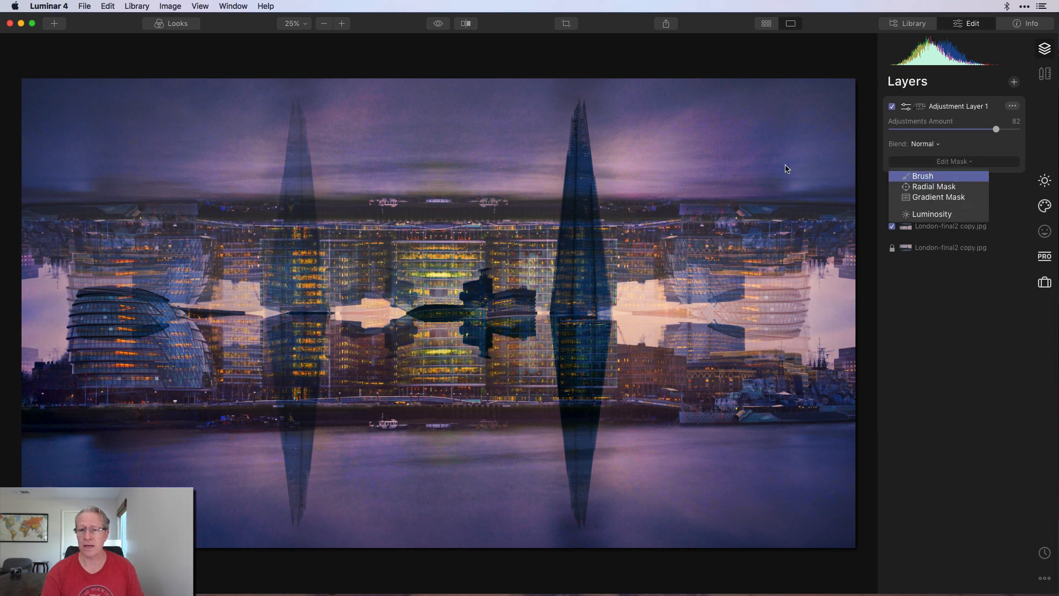
{"action": "left_click", "coordinate": [103, 42]}
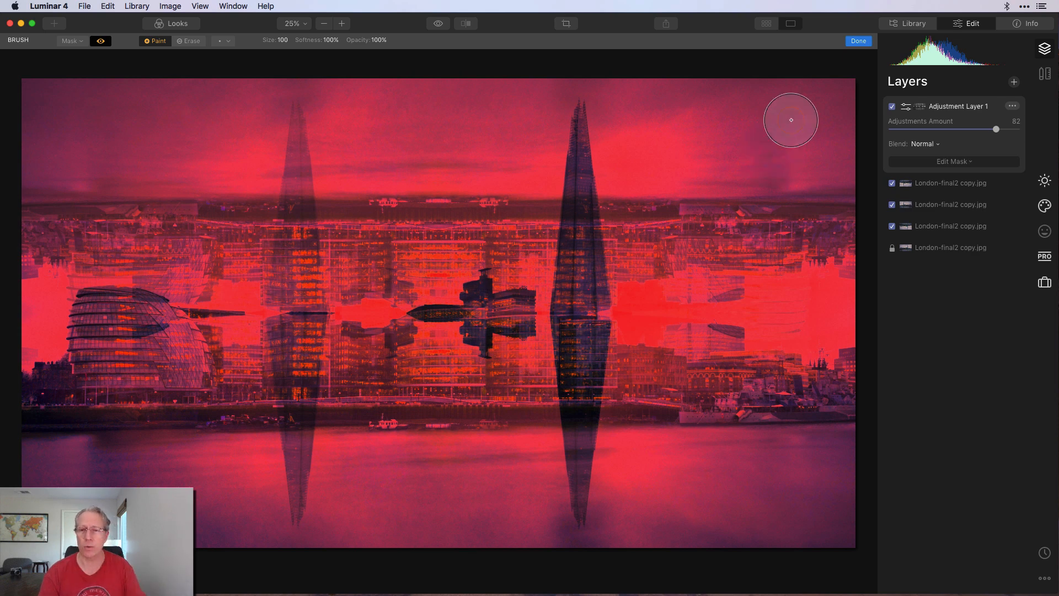
{"action": "left_click", "coordinate": [858, 41]}
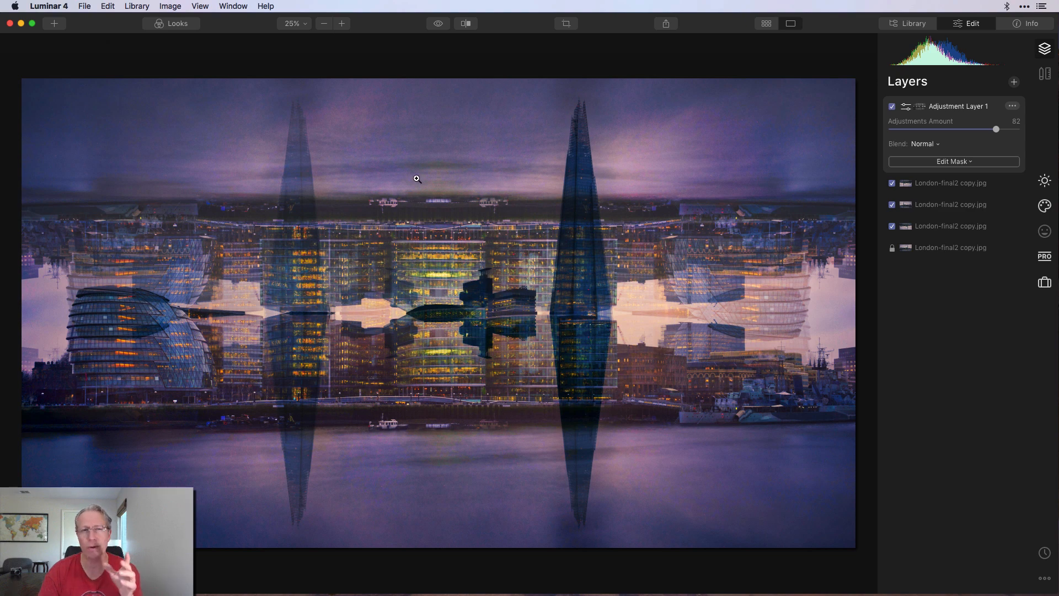
- Compare the finished London composite with the original photo using the full before view and the split comparison
{"action": "left_click", "coordinate": [439, 23]}
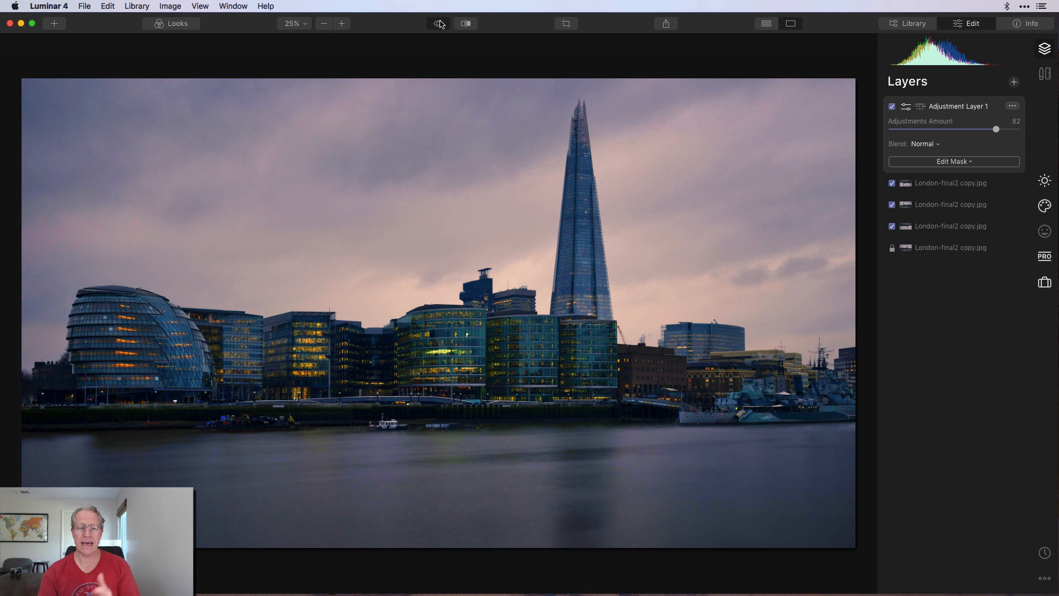
{"action": "left_click", "coordinate": [440, 23]}
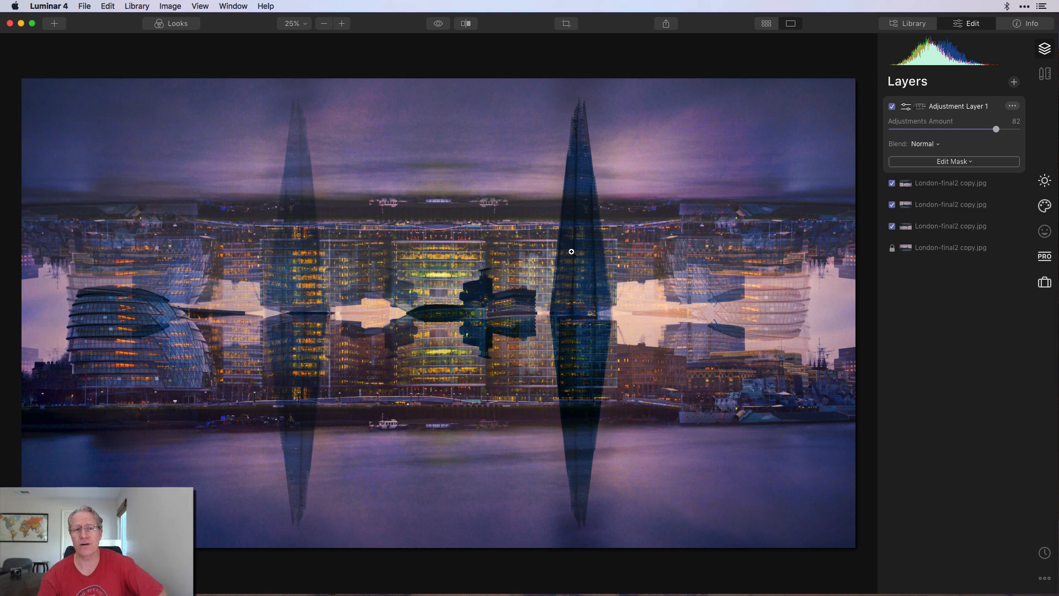
{"action": "left_click", "coordinate": [466, 24]}
{"action": "left_click_drag", "start_coordinate": [359, 123], "coordinate": [219, 183]}
{"action": "left_click", "coordinate": [466, 23]}
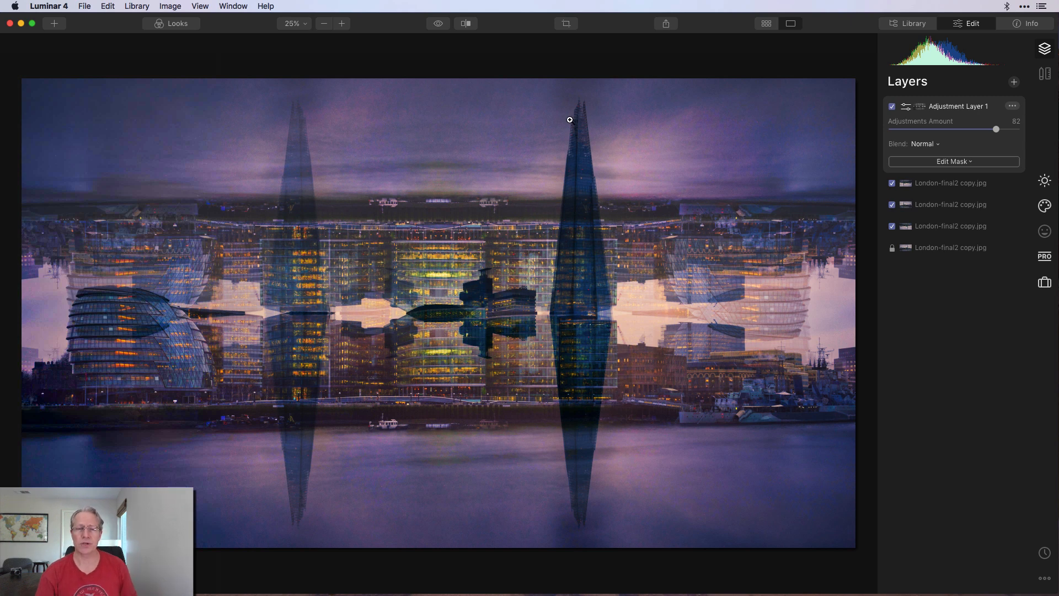
{"action": "left_click", "coordinate": [438, 24]}
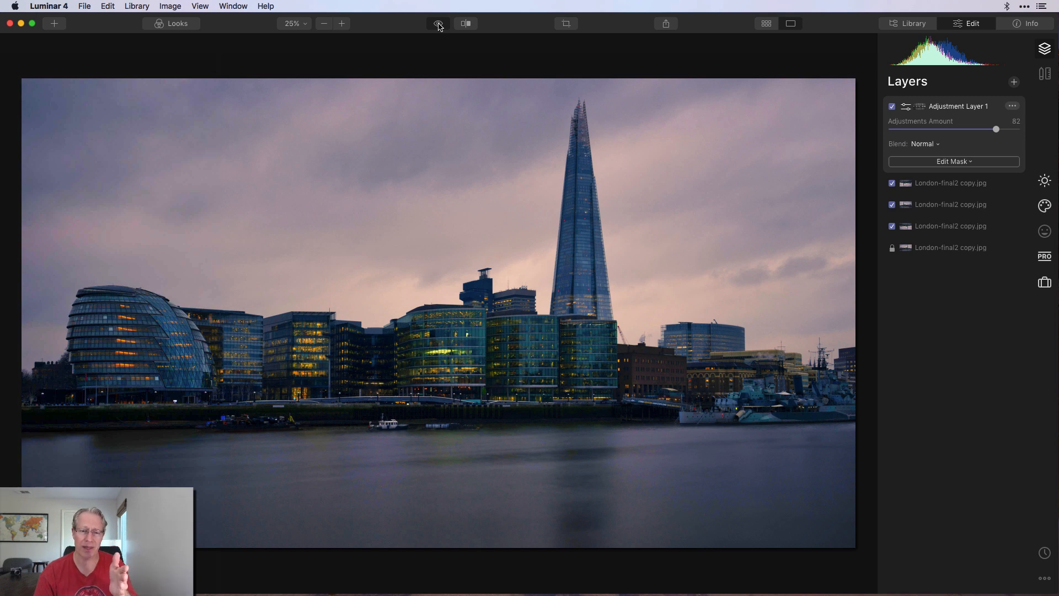
{"action": "left_click", "coordinate": [439, 24]}
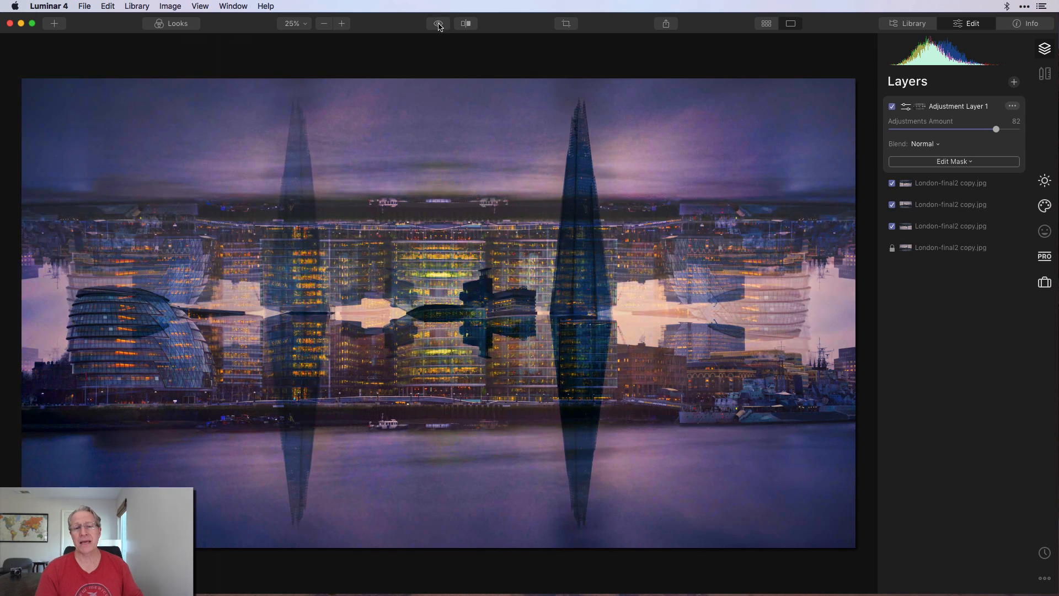